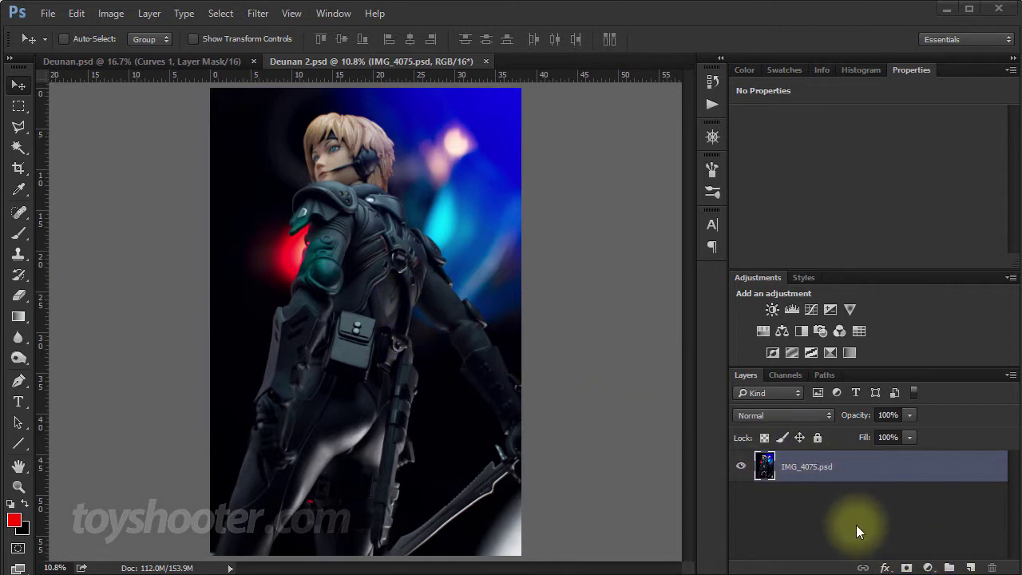
# - Add a Gradient Map adjustment layer, Gradient Map 1, above IMG_4075.psd
pyautogui.click(929, 567)
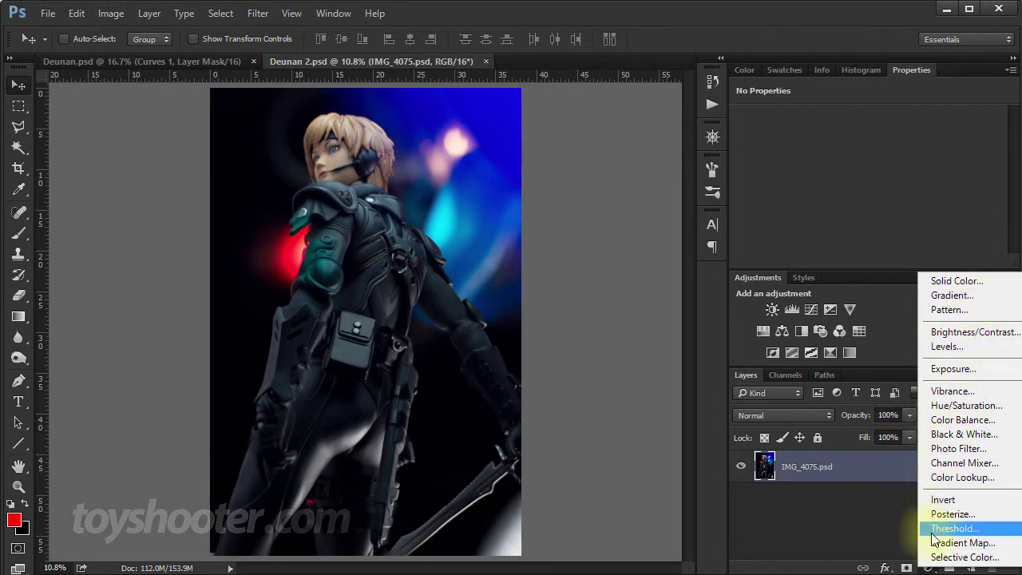
pyautogui.click(944, 542)
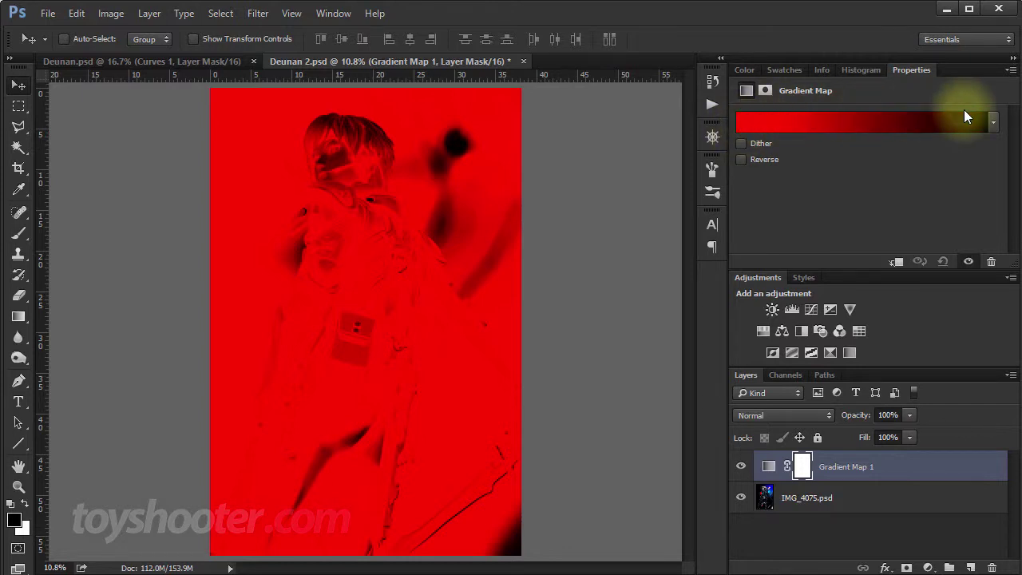
# - Apply the Violet, Orange gradient preset and recolour its left stop to dark teal #094a68
pyautogui.click(871, 124)
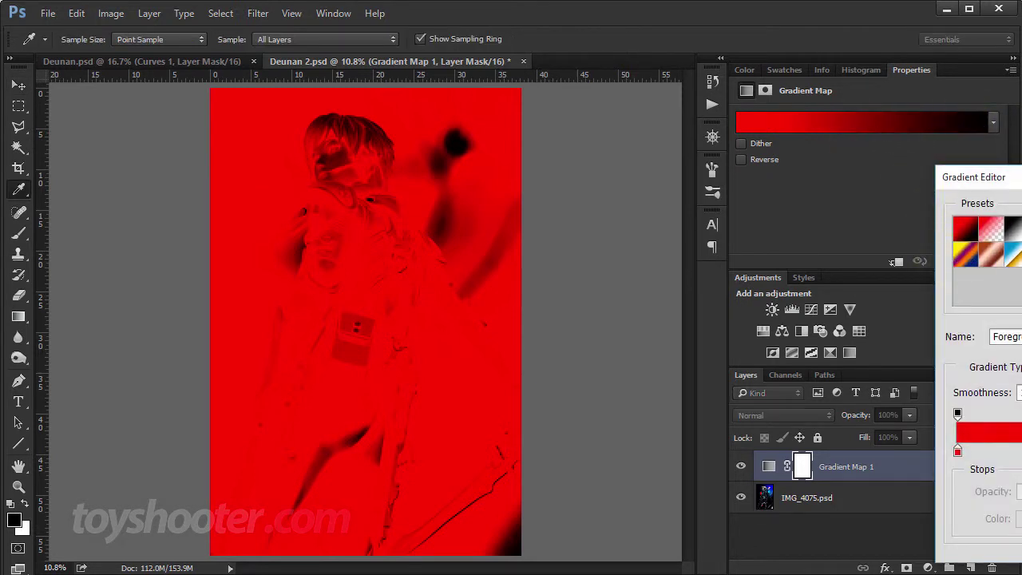
pyautogui.click(1018, 229)
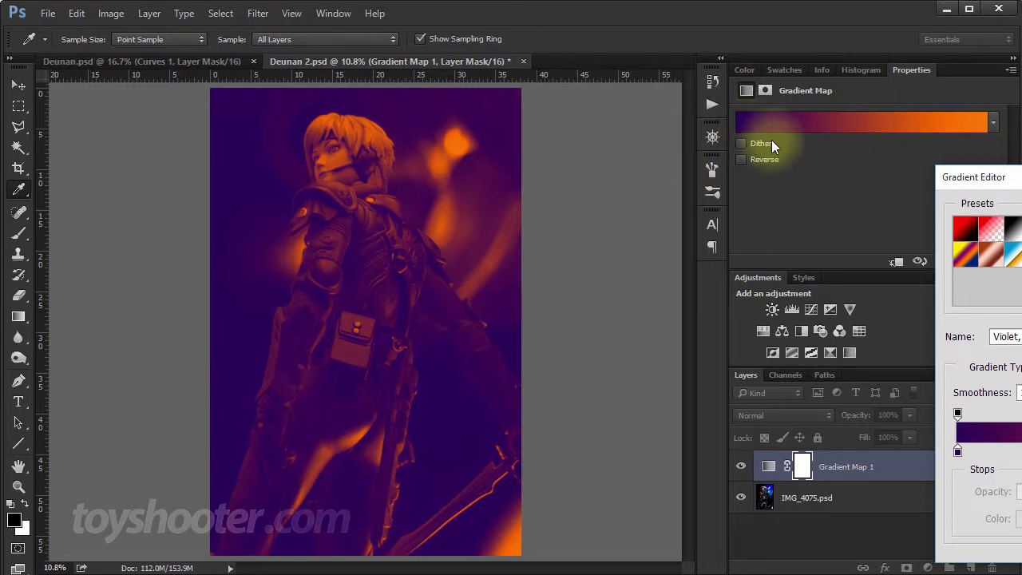
pyautogui.click(958, 452)
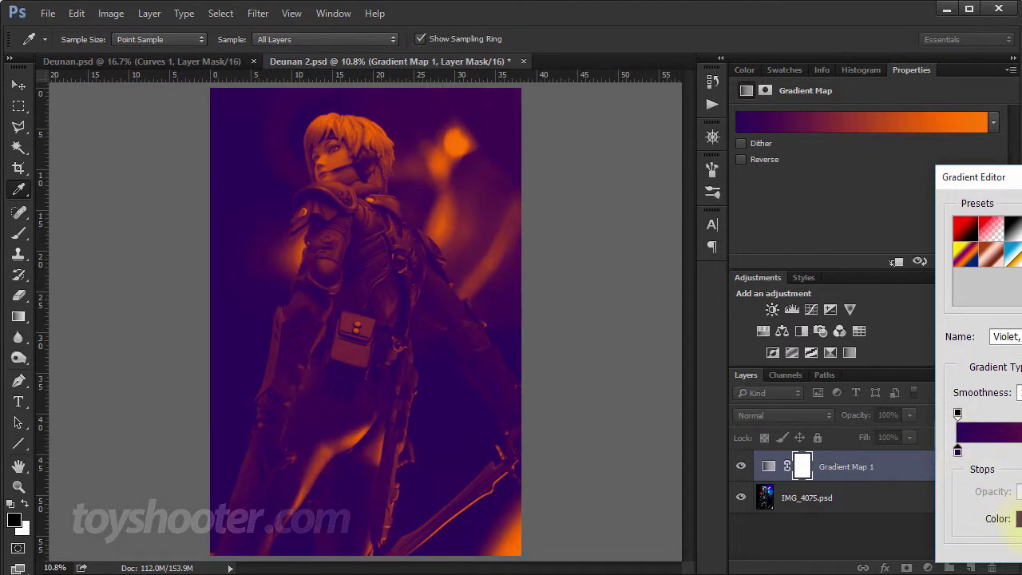
pyautogui.click(1007, 518)
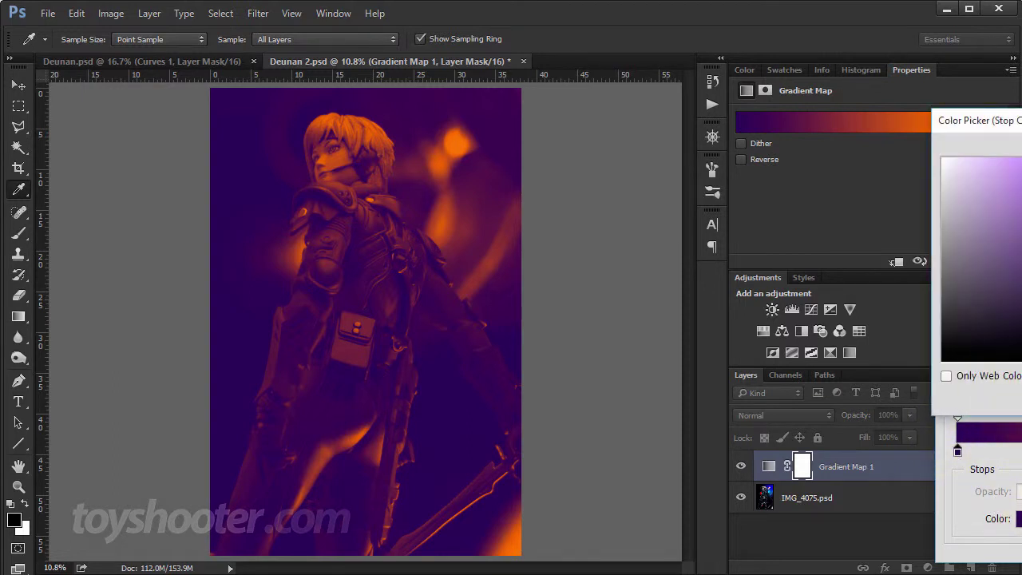
pyautogui.press('Return')
pyautogui.moveTo(1021, 136); pyautogui.dragTo(737, 122)
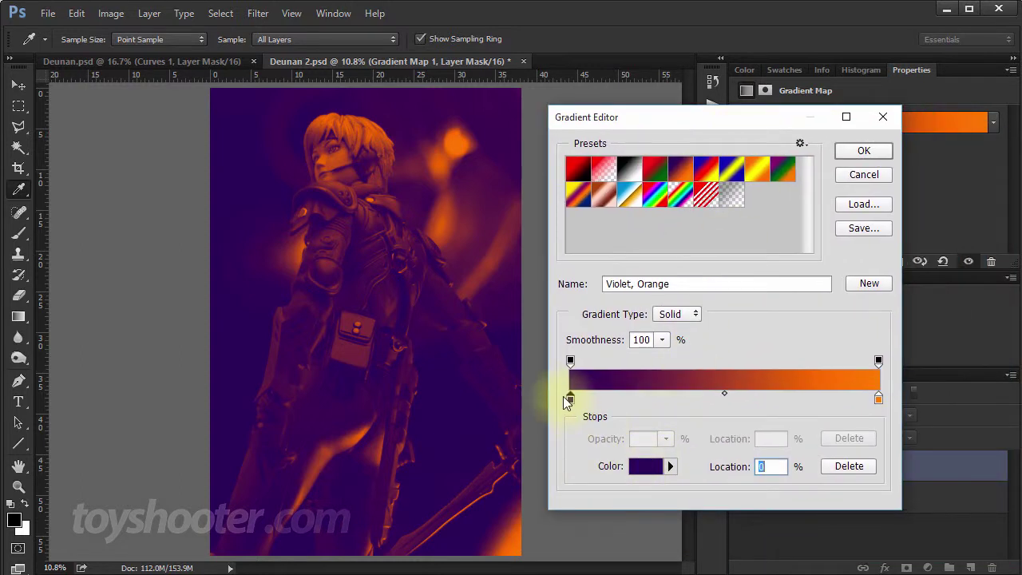
pyautogui.click(657, 465)
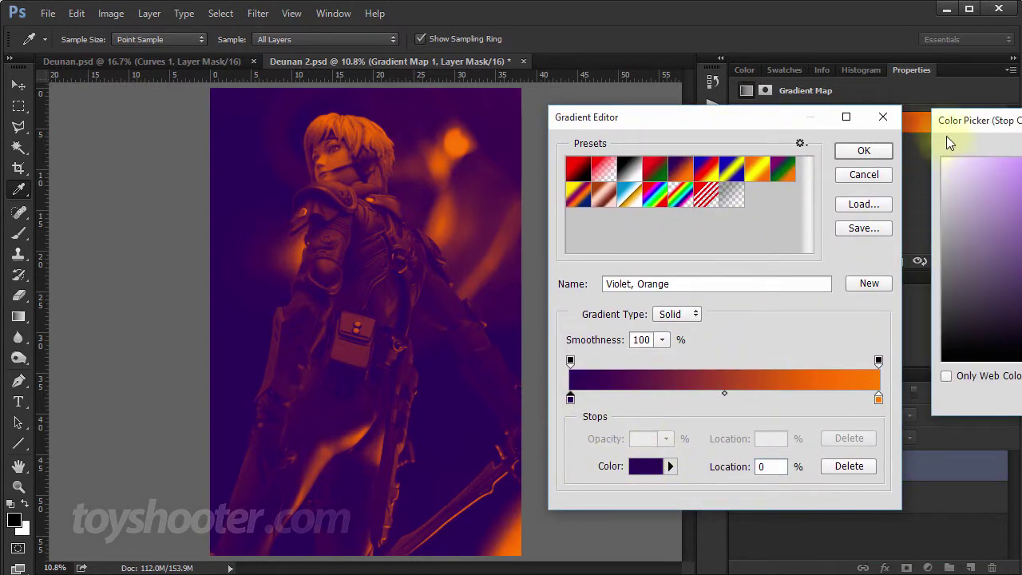
pyautogui.moveTo(949, 124); pyautogui.dragTo(439, 160)
pyautogui.moveTo(654, 335); pyautogui.dragTo(618, 315)
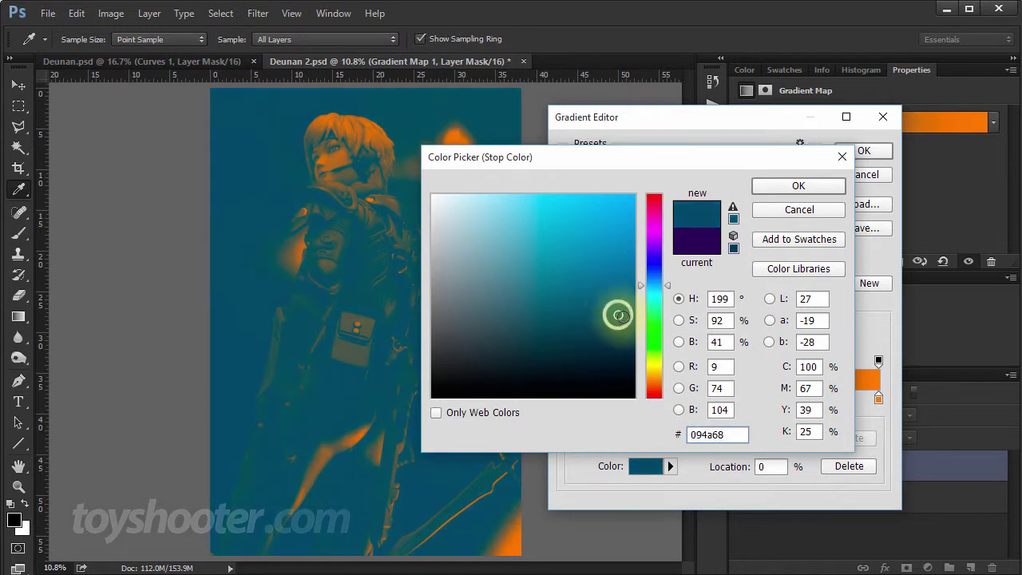
# - Confirm the teal left stop, change the orange right stop to pale blue #96dbf7, and apply
pyautogui.click(790, 187)
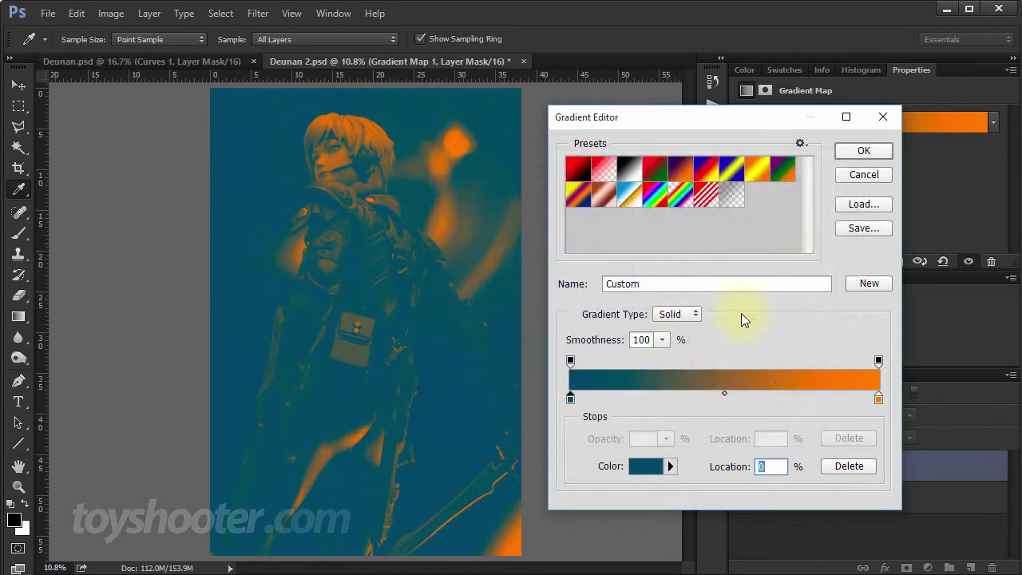
pyautogui.click(878, 398)
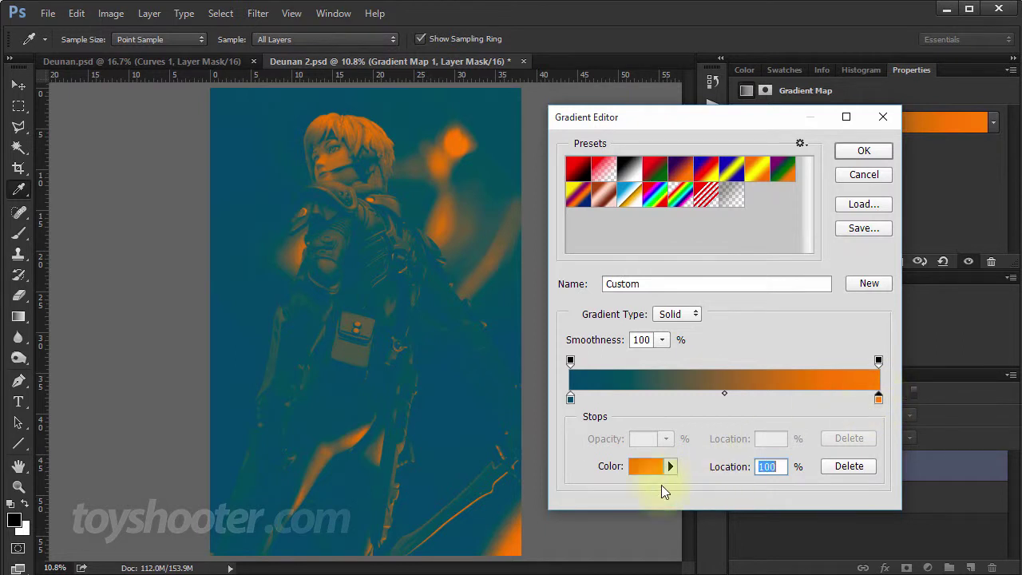
pyautogui.click(647, 471)
pyautogui.write('00b4ff')
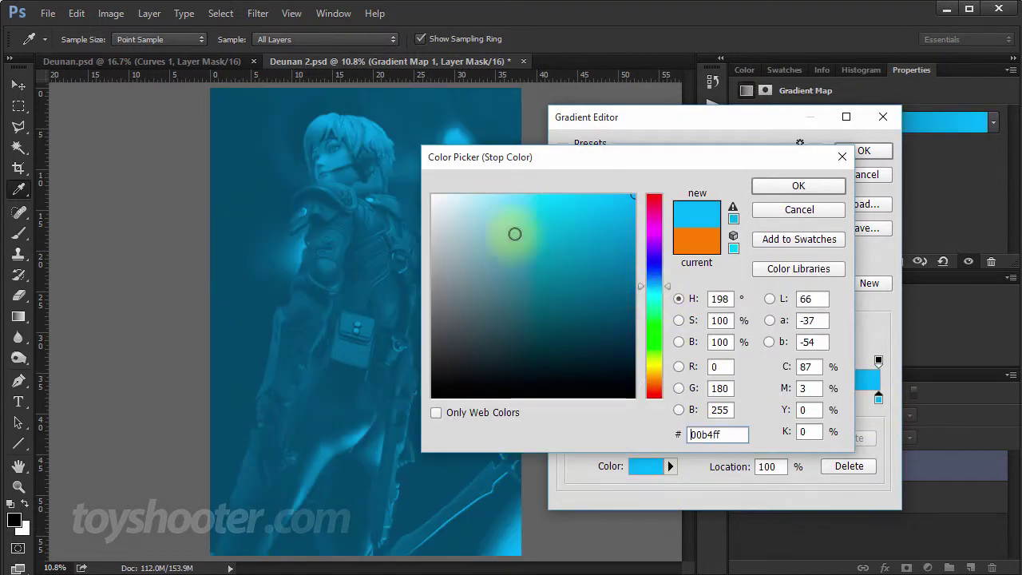
pyautogui.click(543, 202)
pyautogui.click(512, 201)
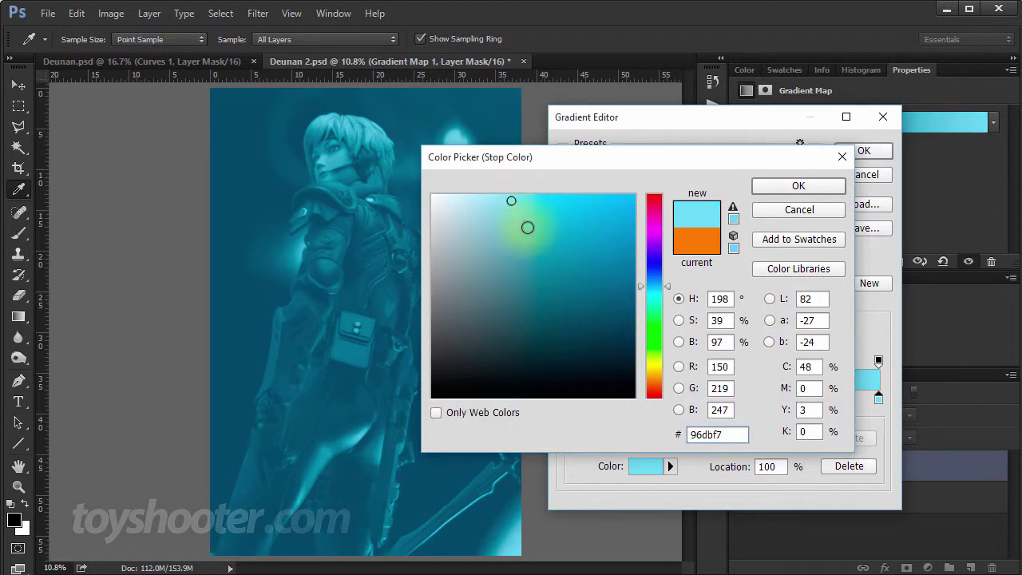
pyautogui.click(780, 189)
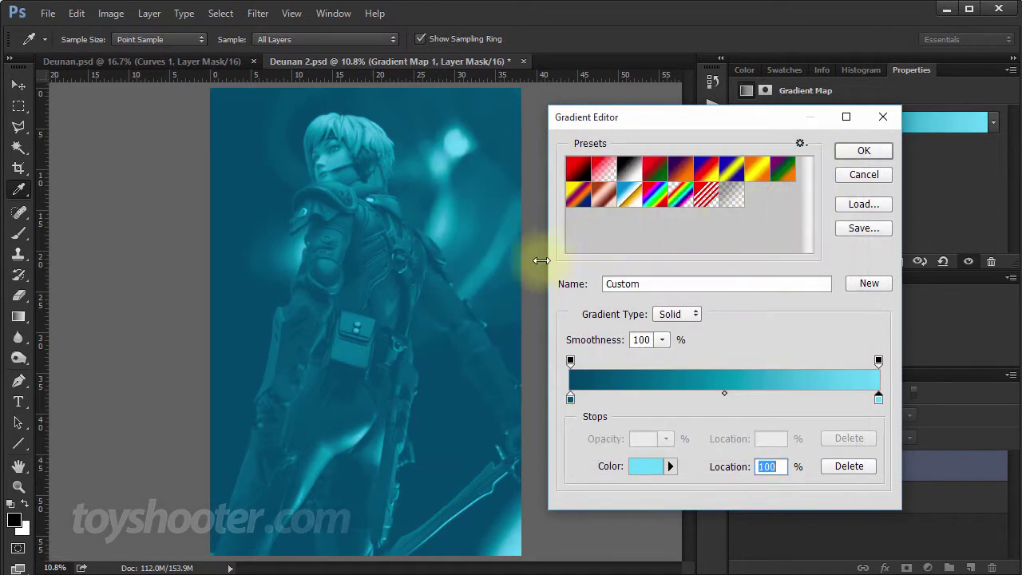
pyautogui.click(864, 151)
pyautogui.press('v')
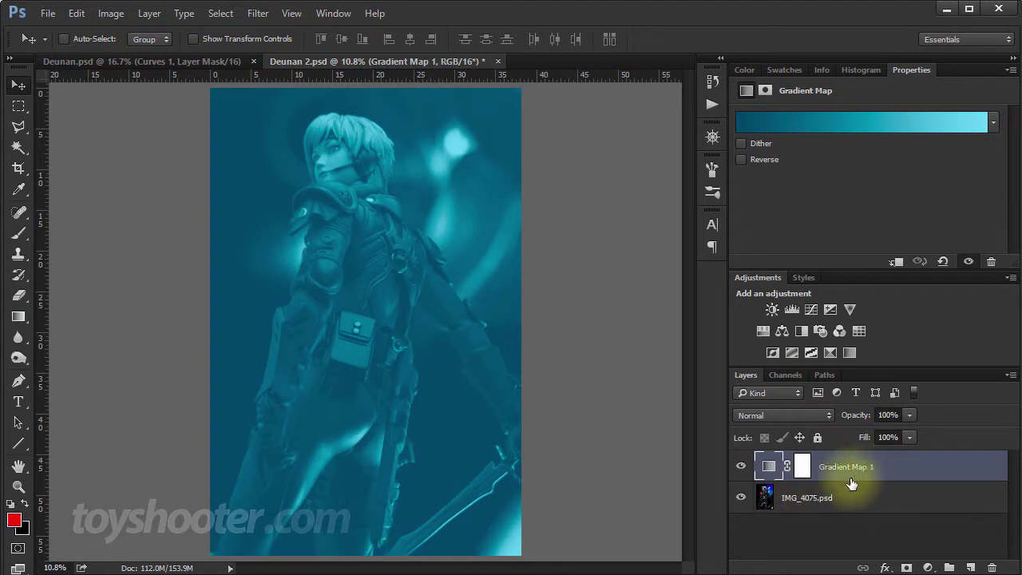
# - Set the Gradient Map 1 layer's blend mode to Soft Light
pyautogui.hotkey('ctrl', '2')
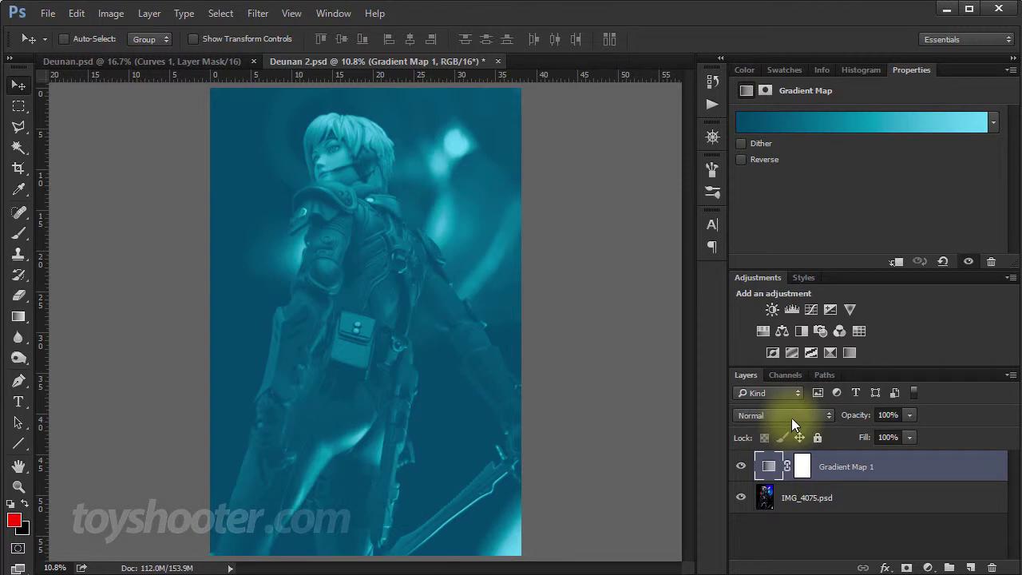
pyautogui.click(789, 417)
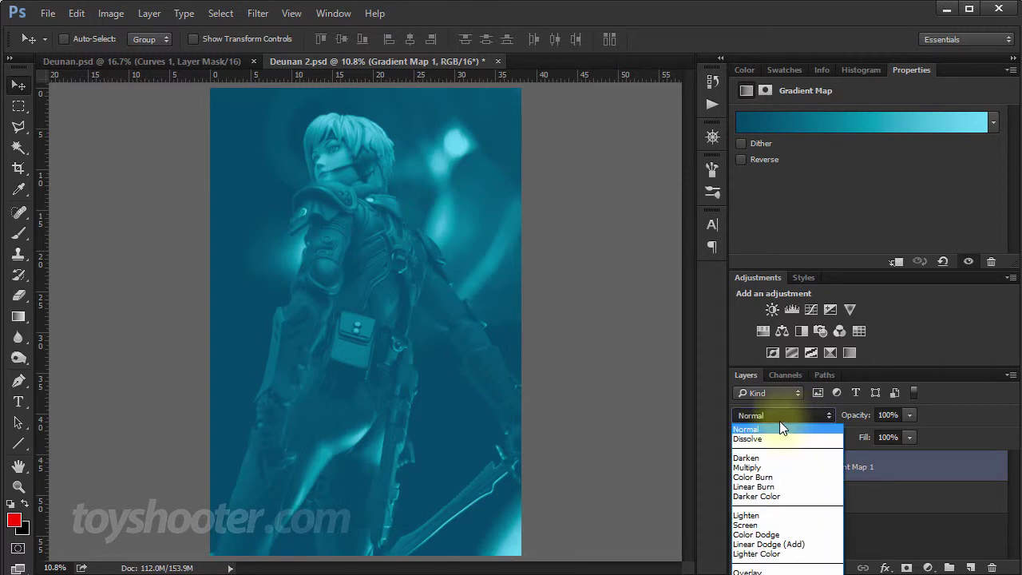
pyautogui.press('Escape')
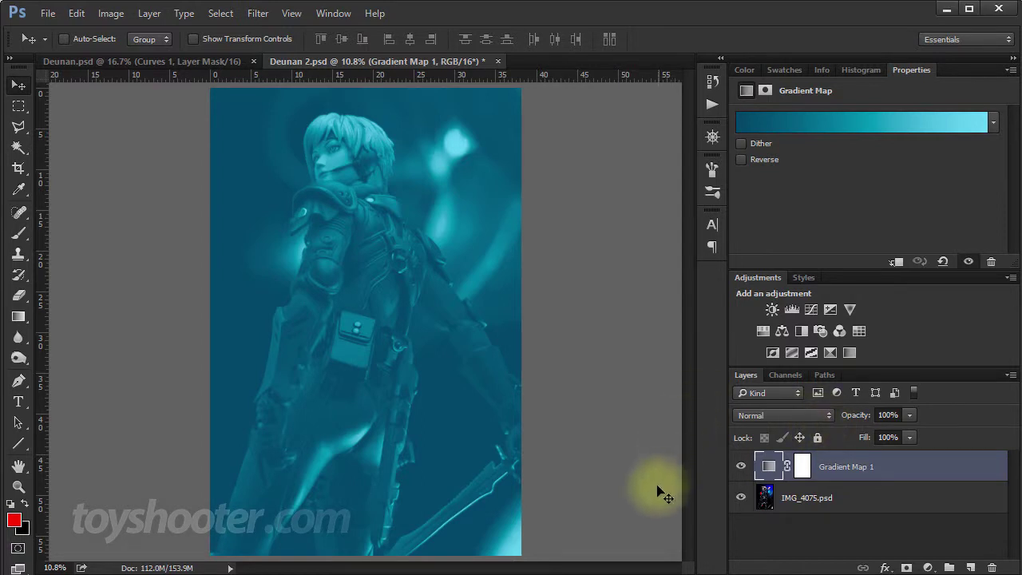
pyautogui.click(766, 393)
pyautogui.press('Escape')
pyautogui.click(819, 414)
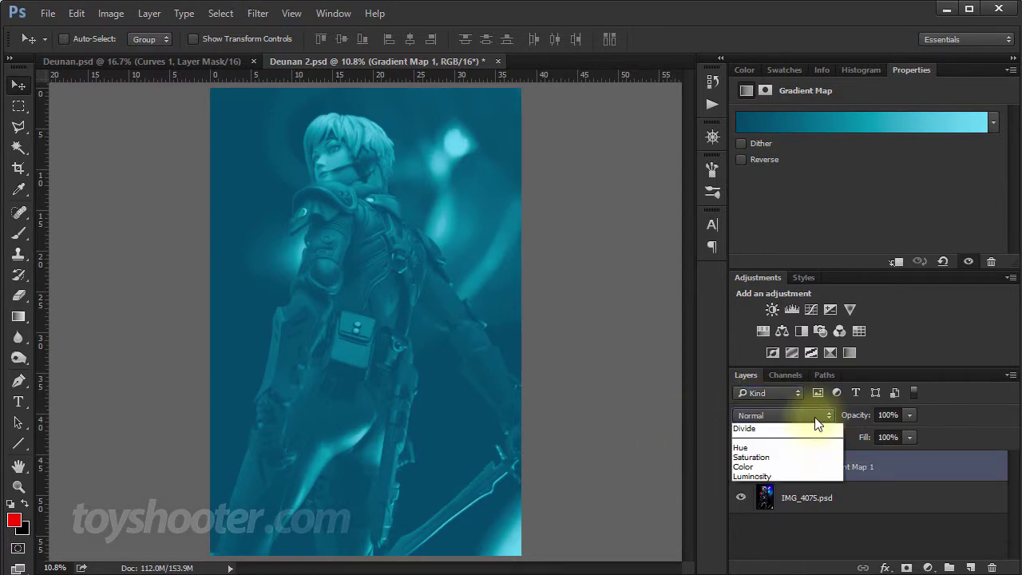
pyautogui.click(771, 559)
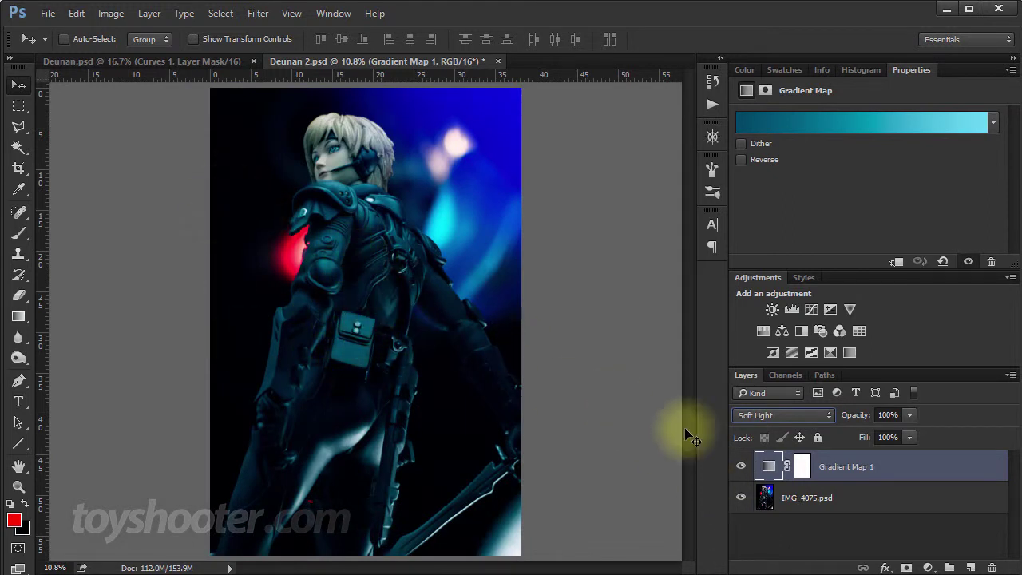
# - Toggle Gradient Map 1's visibility on and off to compare with the original photo
pyautogui.click(741, 467)
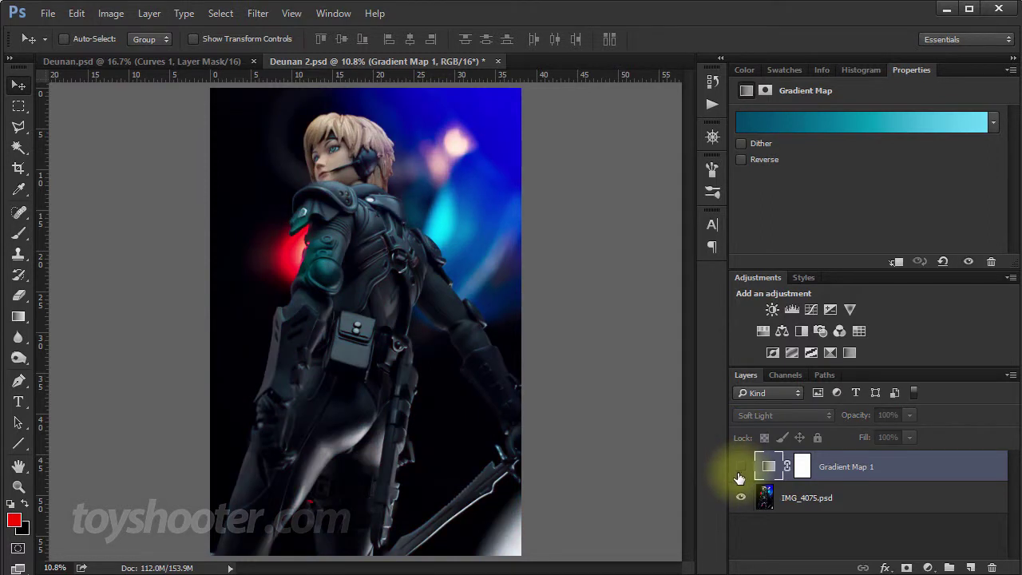
pyautogui.click(742, 468)
pyautogui.click(742, 468)
pyautogui.click(742, 468)
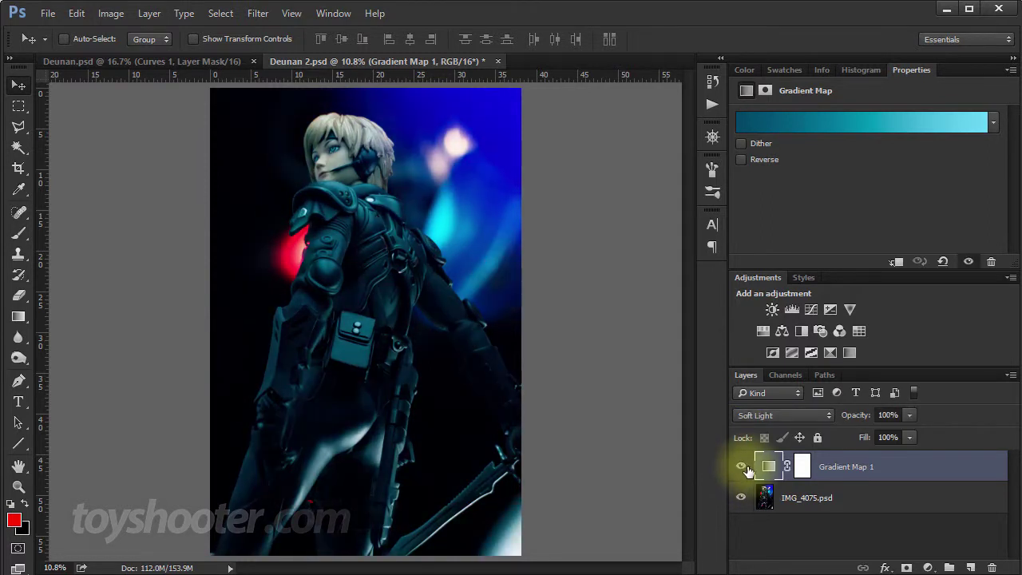
pyautogui.click(742, 468)
# - Make Gradient Map 1 visible again so its Soft Light teal tint shows
pyautogui.click(742, 468)
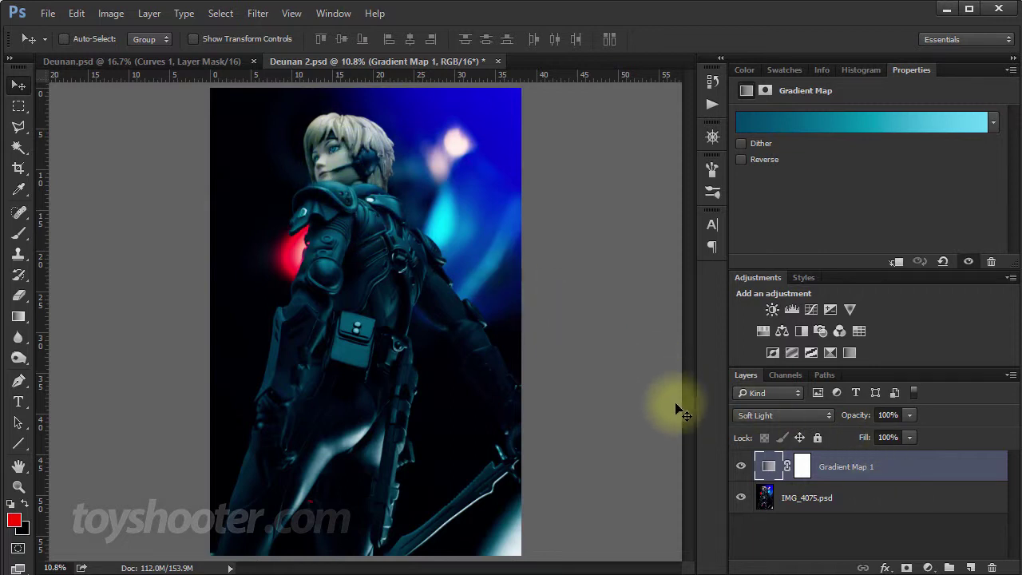
# - Open Gradient Map 1's Blending Options beside the image and test This Layer, leaving it 0–255
pyautogui.rightClick(868, 476)
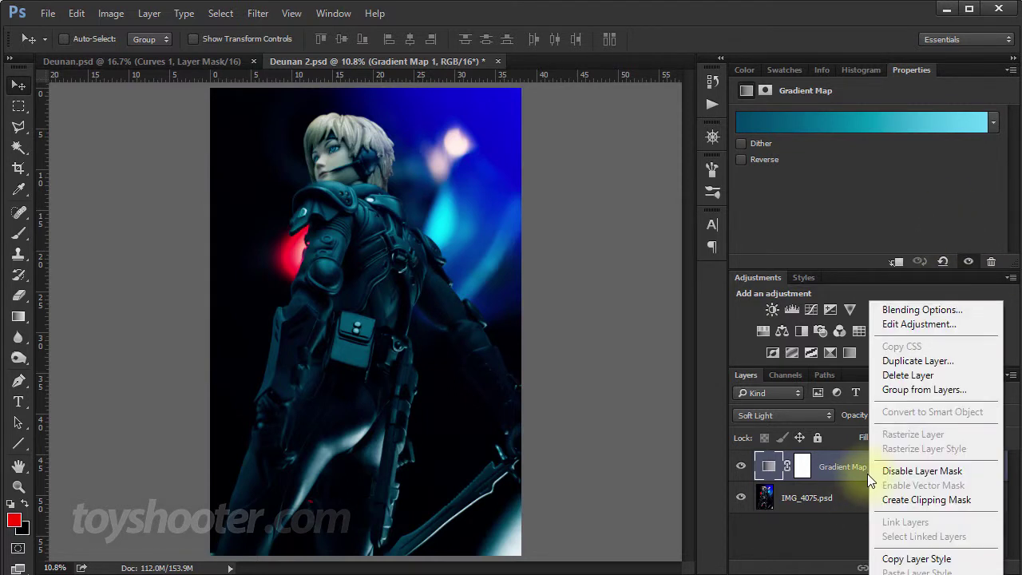
pyautogui.click(912, 309)
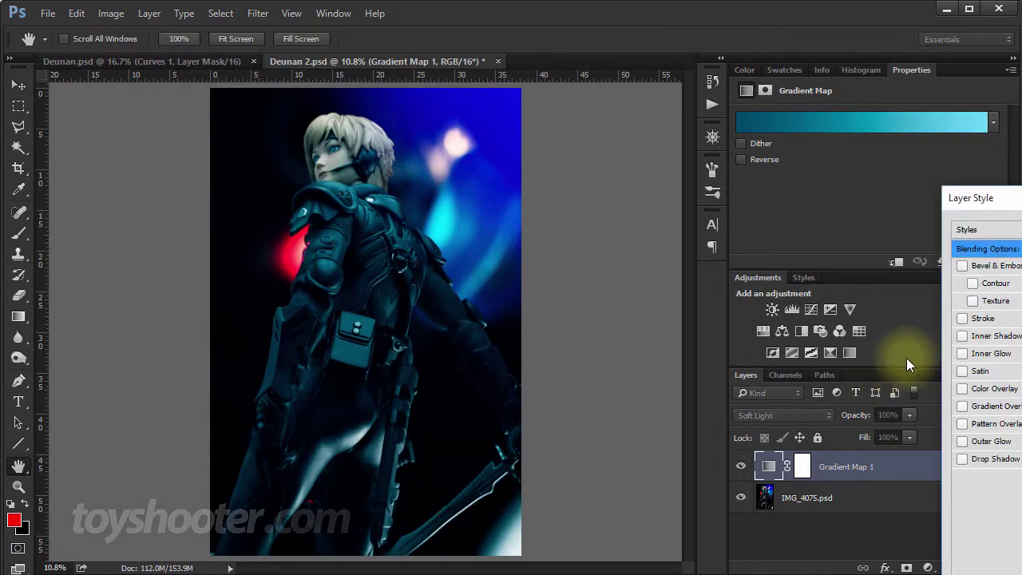
pyautogui.moveTo(982, 197); pyautogui.dragTo(566, 102)
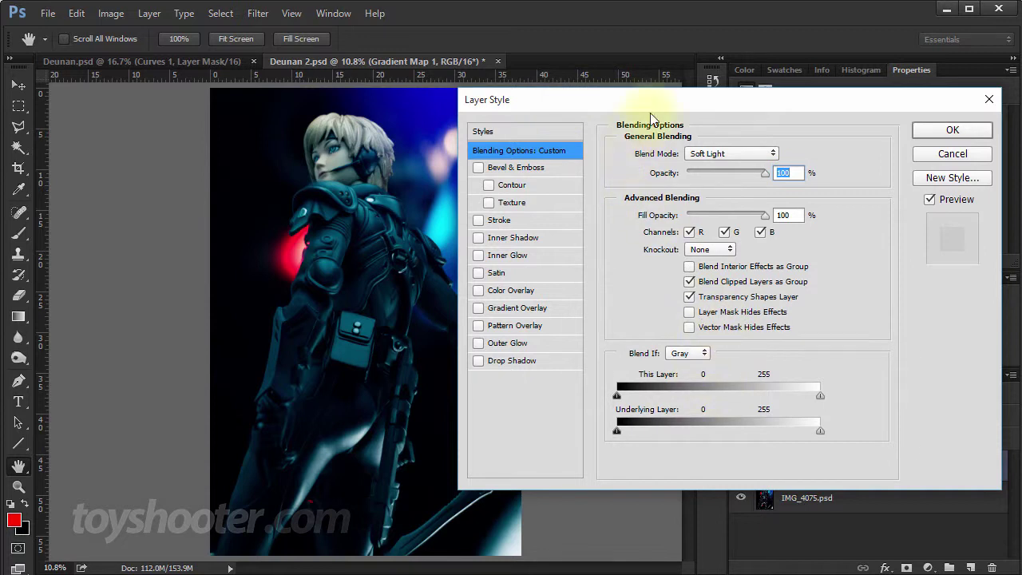
pyautogui.moveTo(655, 110); pyautogui.dragTo(678, 87)
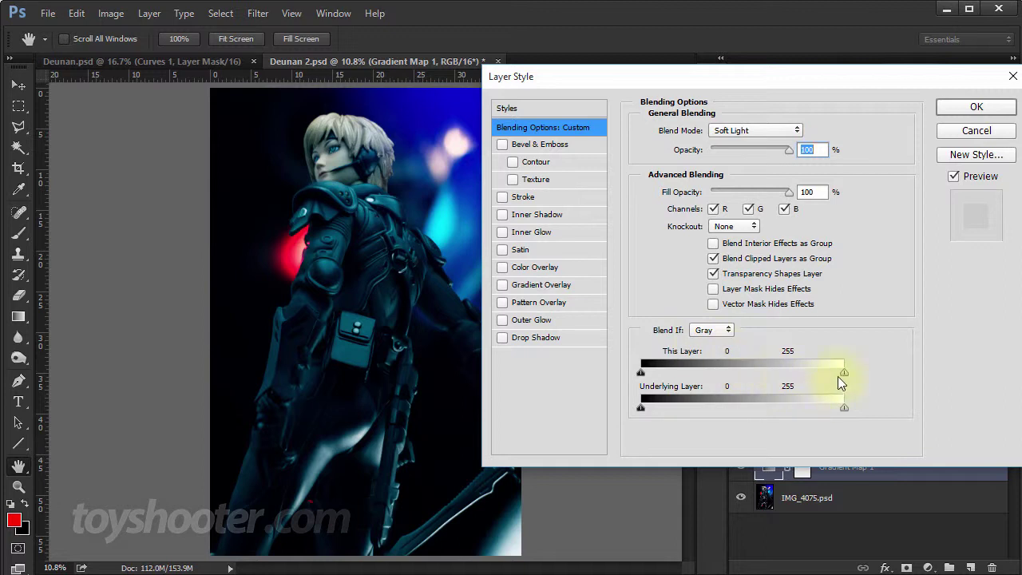
pyautogui.moveTo(800, 372); pyautogui.dragTo(718, 370)
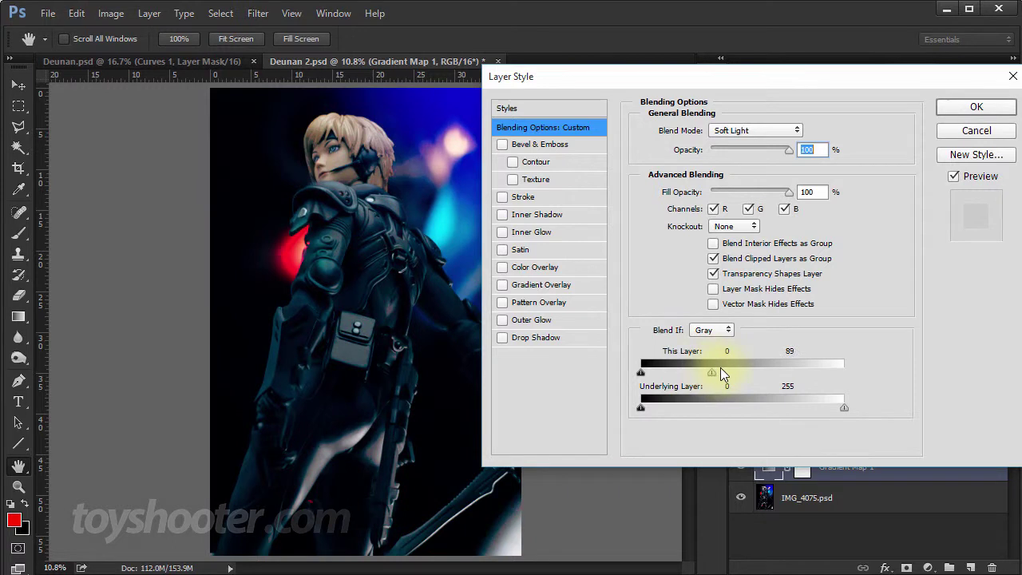
pyautogui.moveTo(720, 368); pyautogui.dragTo(846, 372)
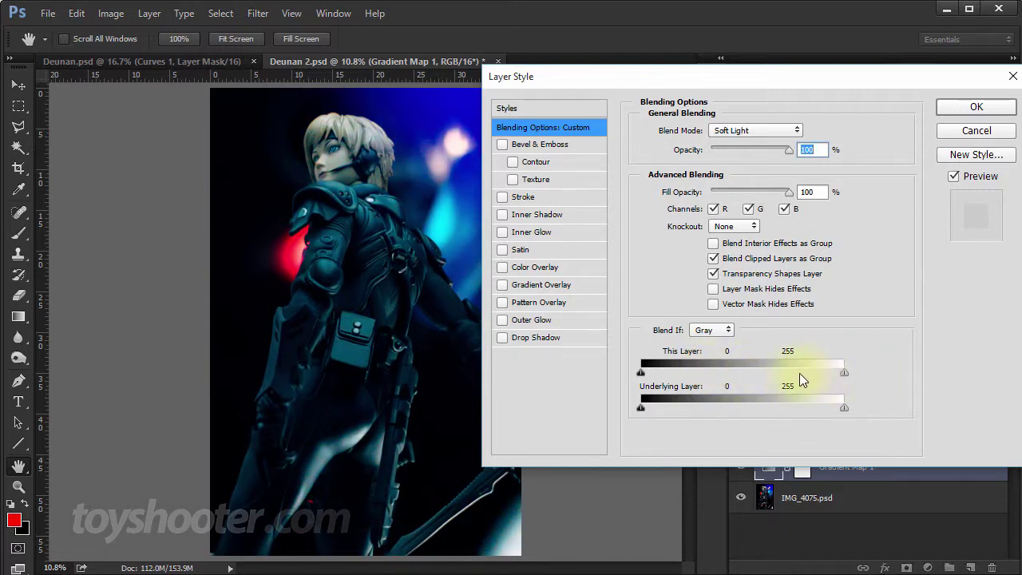
# - Set Blend If to Blue and split the This Layer white limit to 124/164
pyautogui.click(727, 332)
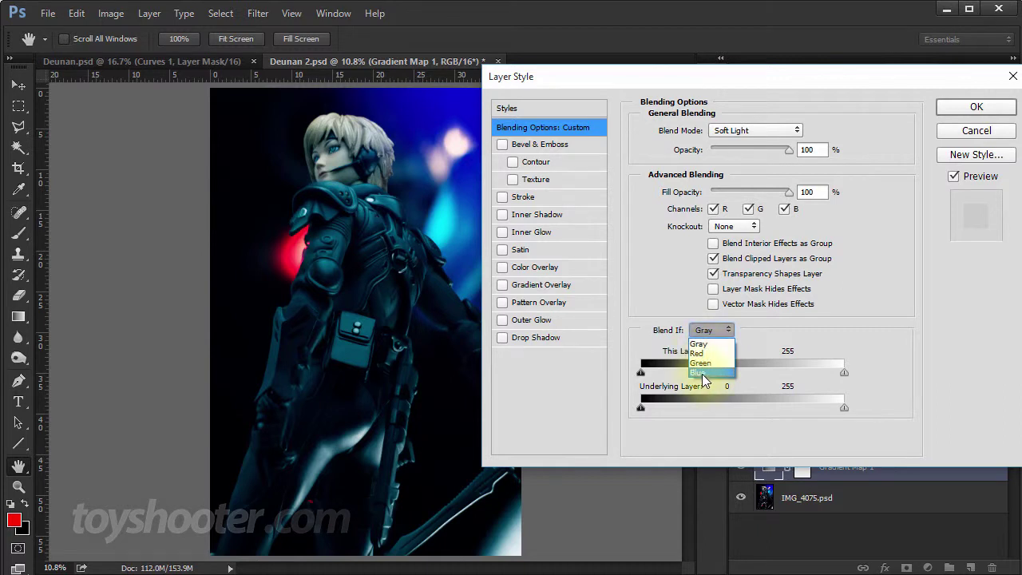
pyautogui.click(705, 373)
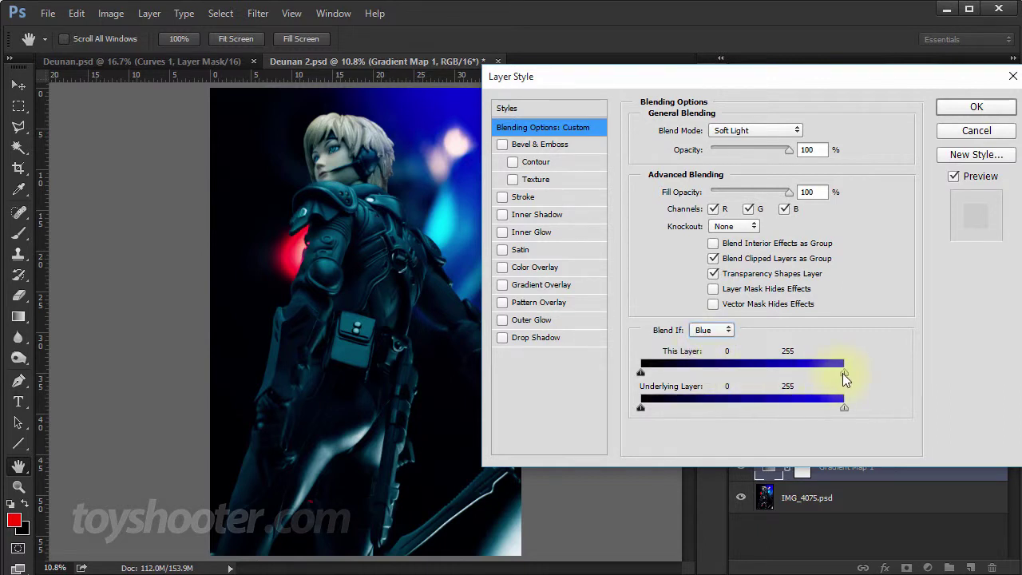
pyautogui.moveTo(779, 371)
pyautogui.mouseDown()
pyautogui.moveTo(746, 371)
pyautogui.moveTo(770, 372)
pyautogui.mouseUp()
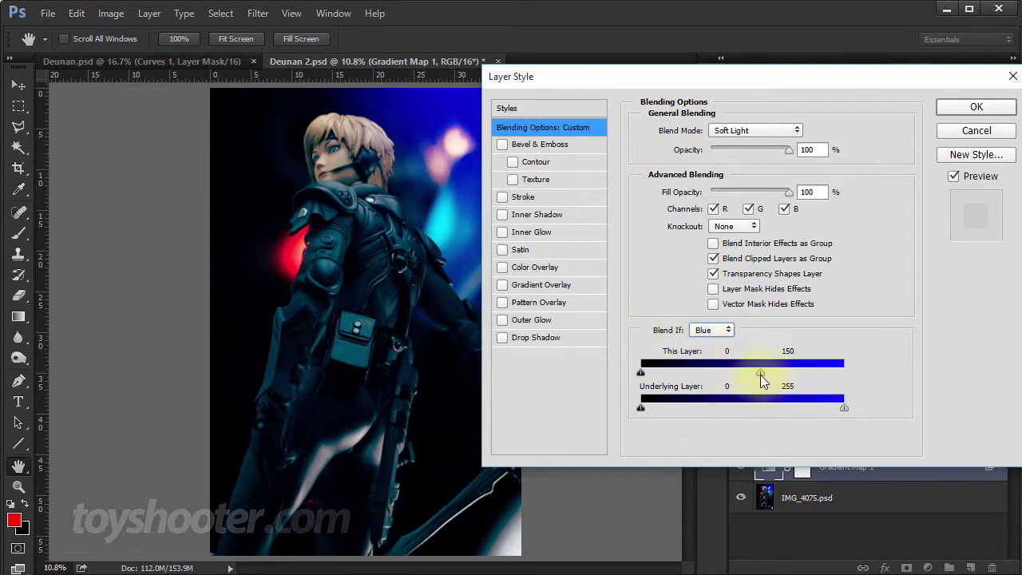
pyautogui.press('alt')
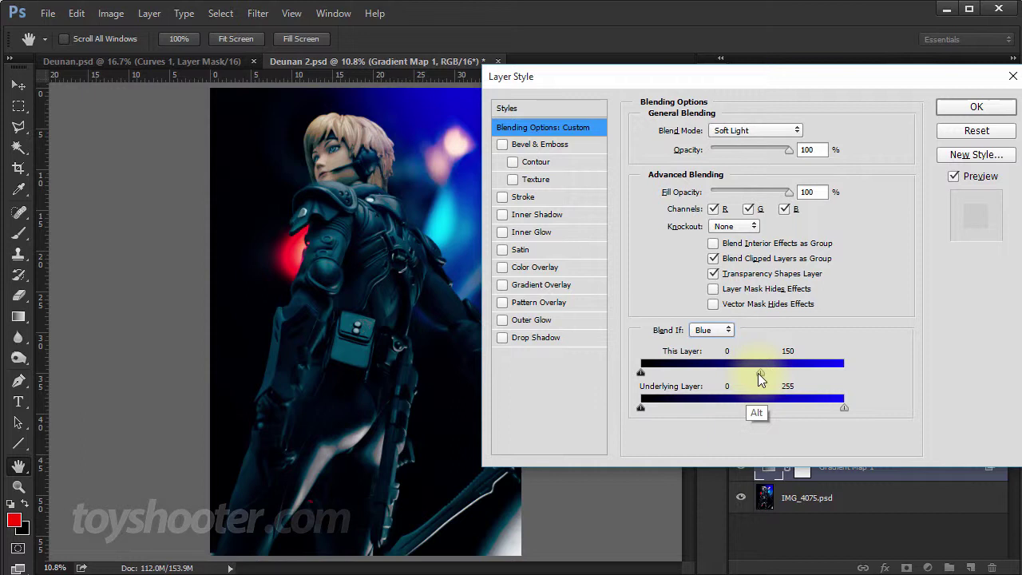
pyautogui.moveTo(760, 374)
pyautogui.mouseDown()
pyautogui.moveTo(742, 373)
pyautogui.moveTo(782, 373)
pyautogui.moveTo(768, 373)
pyautogui.mouseUp()
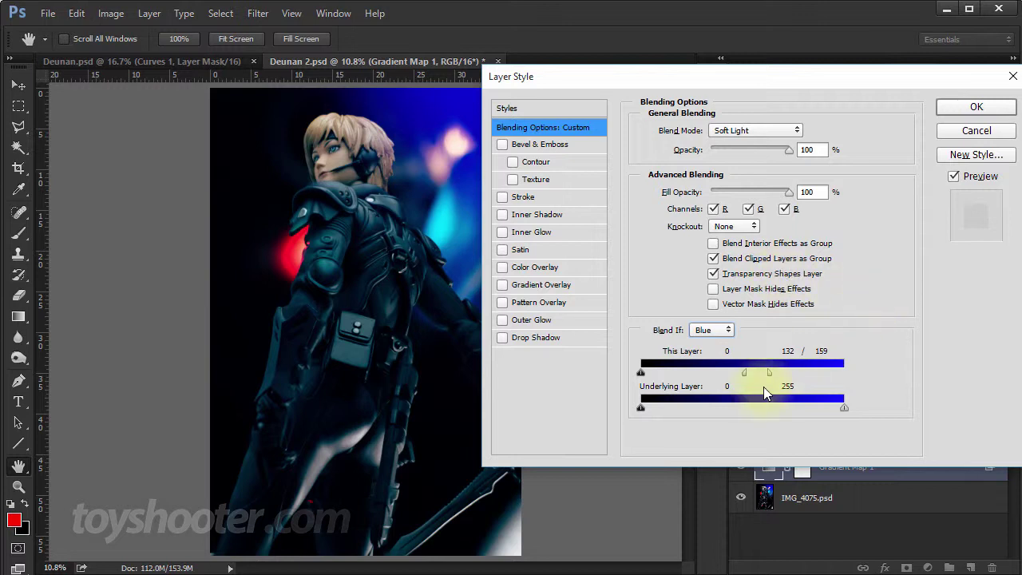
pyautogui.moveTo(771, 368); pyautogui.dragTo(739, 373)
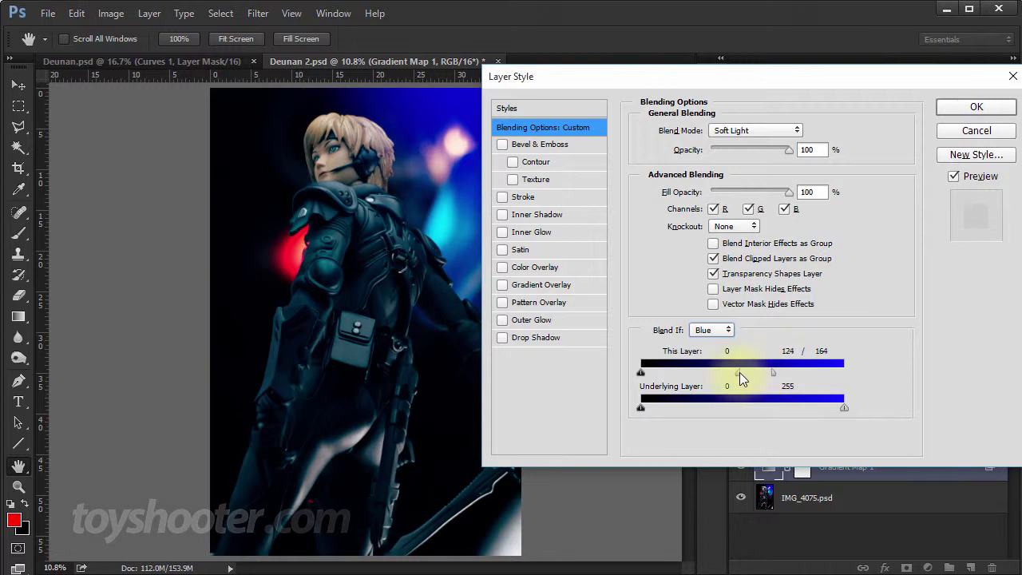
pyautogui.click(939, 108)
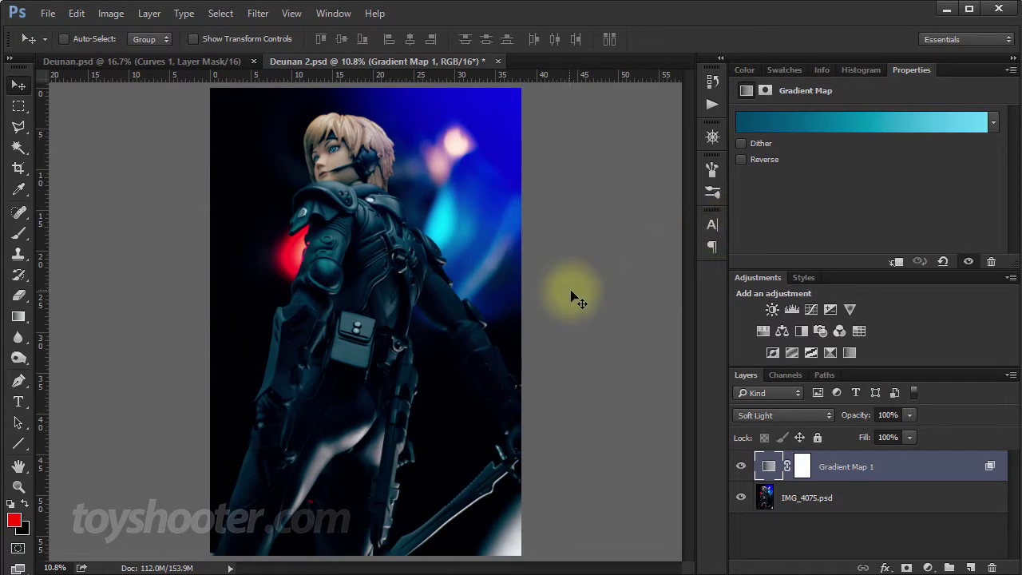
# - Reopen Gradient Map 1's blending options to check them, then close without changes
pyautogui.rightClick(833, 473)
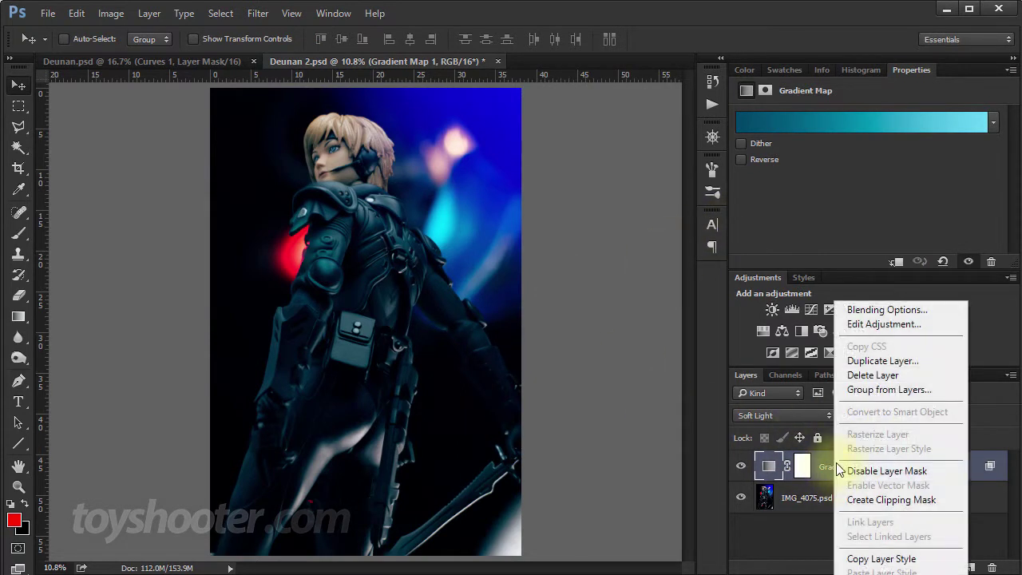
pyautogui.click(889, 318)
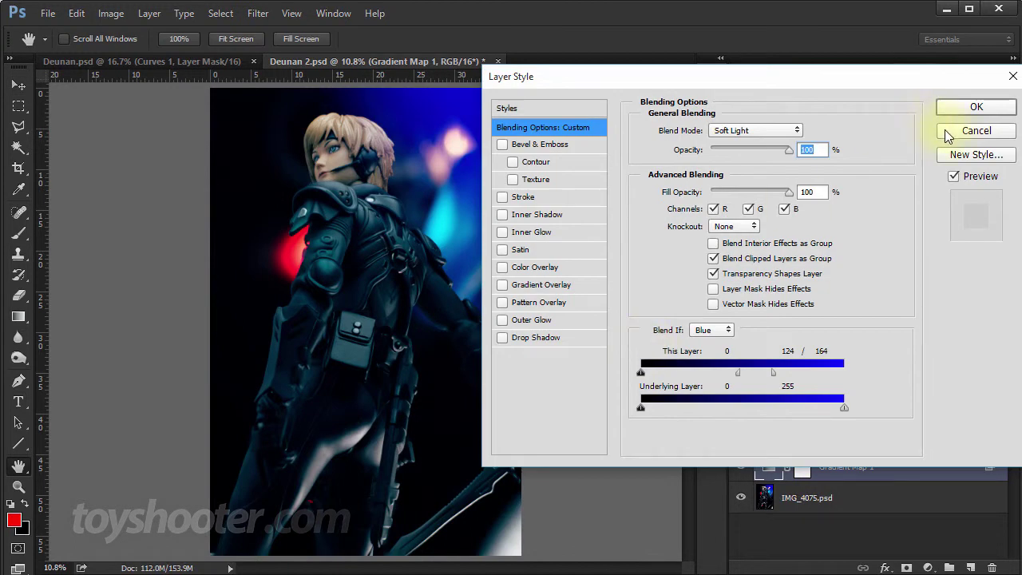
pyautogui.click(944, 130)
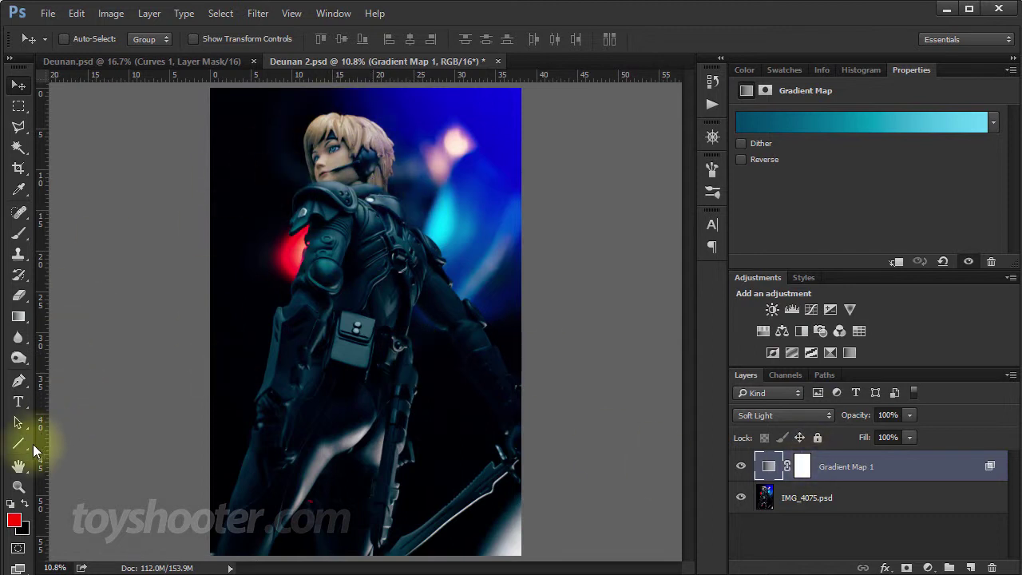
# - Zoom in on the face and paint Gradient Map 1's mask over the hair, eye and forehead
pyautogui.click(18, 487)
pyautogui.click(327, 148)
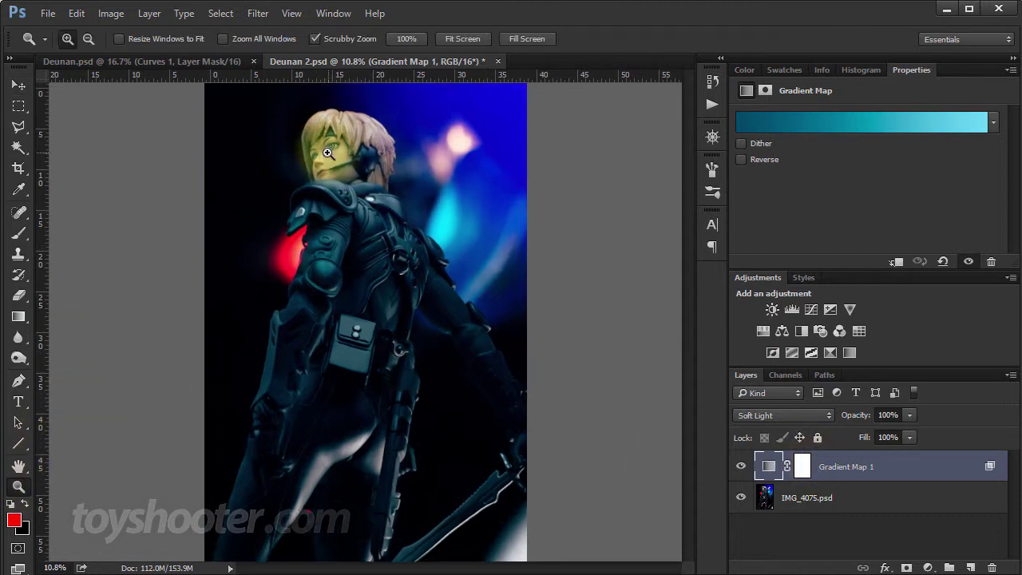
pyautogui.click(328, 148)
pyautogui.click(328, 148)
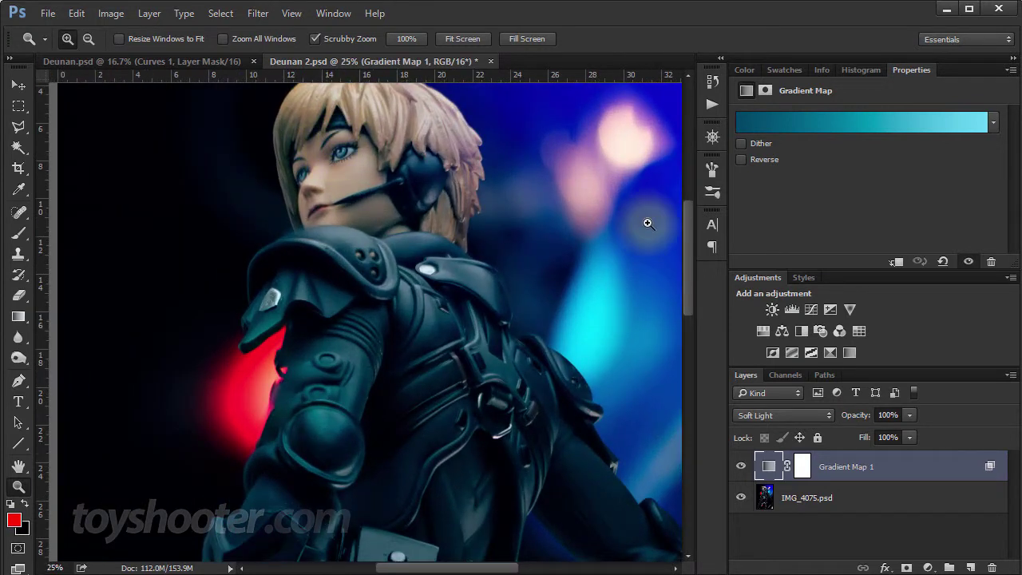
pyautogui.scroll(1, 694, 234)
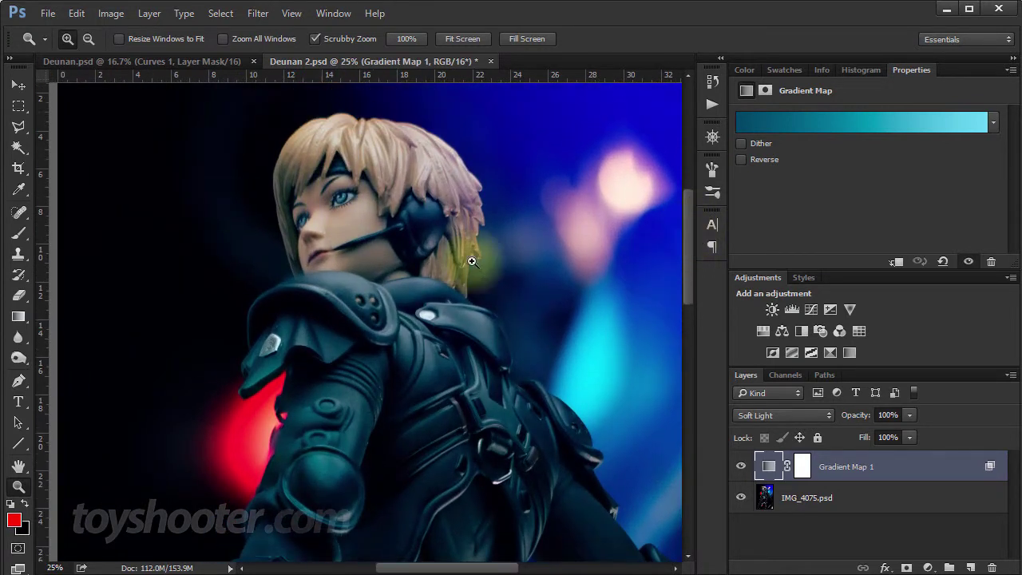
pyautogui.click(803, 468)
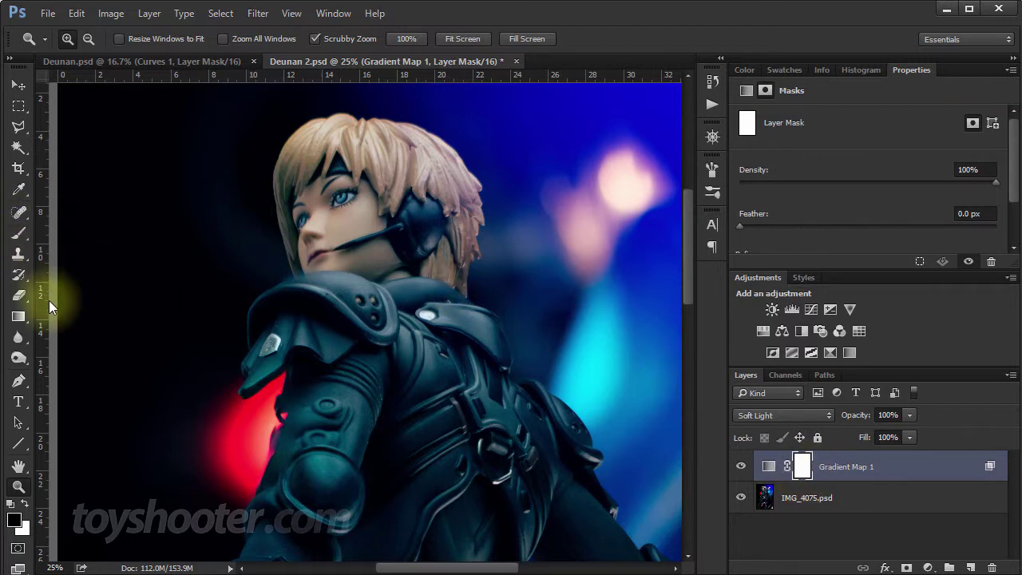
pyautogui.click(18, 232)
pyautogui.moveTo(379, 205); pyautogui.dragTo(352, 179)
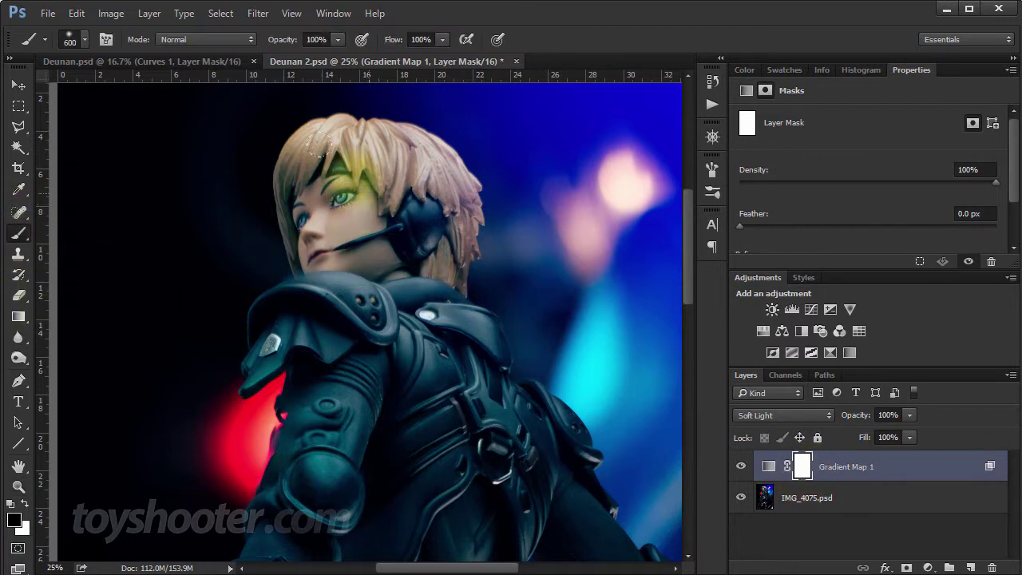
pyautogui.moveTo(320, 148); pyautogui.dragTo(323, 188)
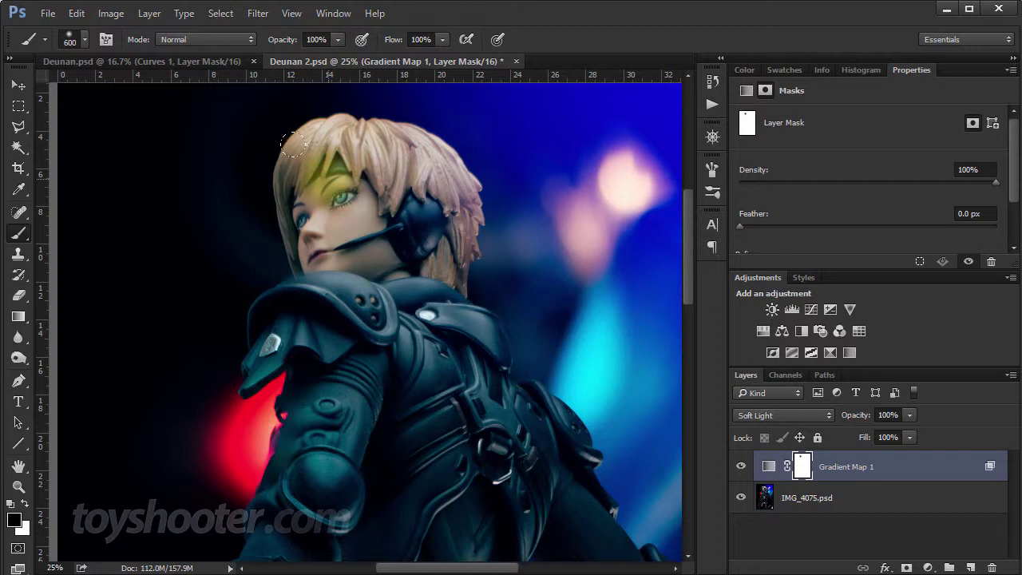
# - Mask the tint off the top-right hair, cheek and chin with a smaller brush, then zoom out
pyautogui.moveTo(293, 144)
pyautogui.mouseDown()
pyautogui.moveTo(307, 183)
pyautogui.moveTo(289, 155)
pyautogui.moveTo(324, 156)
pyautogui.moveTo(341, 134)
pyautogui.mouseUp()
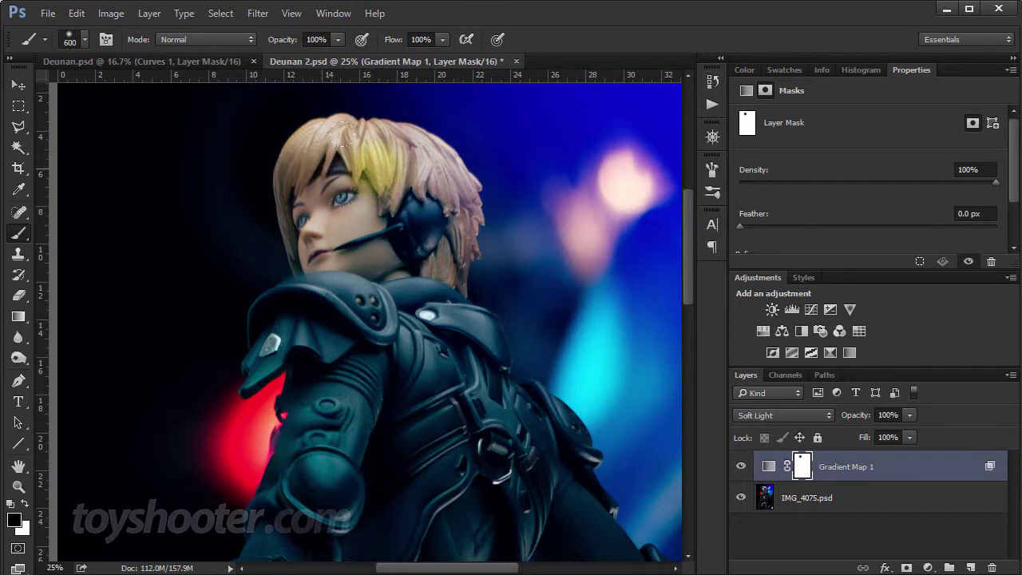
pyautogui.press('[')
pyautogui.press('[')
pyautogui.press('[')
pyautogui.moveTo(308, 199)
pyautogui.mouseDown()
pyautogui.moveTo(304, 188)
pyautogui.moveTo(320, 215)
pyautogui.moveTo(301, 260)
pyautogui.moveTo(335, 264)
pyautogui.moveTo(369, 248)
pyautogui.moveTo(388, 264)
pyautogui.moveTo(366, 254)
pyautogui.moveTo(428, 238)
pyautogui.moveTo(445, 247)
pyautogui.moveTo(447, 199)
pyautogui.moveTo(404, 178)
pyautogui.moveTo(395, 152)
pyautogui.moveTo(450, 172)
pyautogui.moveTo(466, 214)
pyautogui.moveTo(462, 243)
pyautogui.moveTo(462, 173)
pyautogui.moveTo(279, 142)
pyautogui.moveTo(279, 221)
pyautogui.moveTo(489, 145)
pyautogui.mouseUp()
pyautogui.press('[')
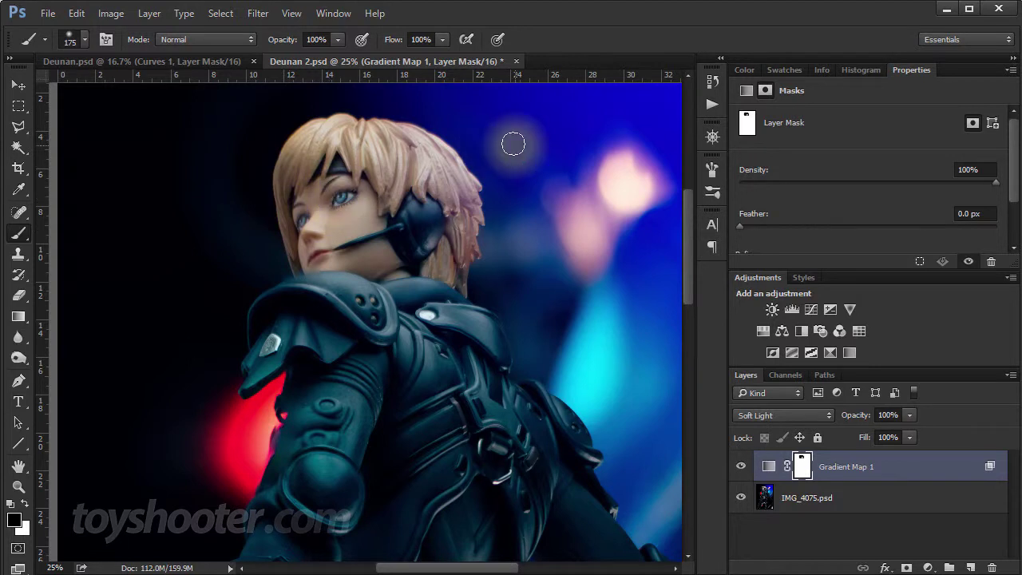
pyautogui.hotkey('ctrl', '-')
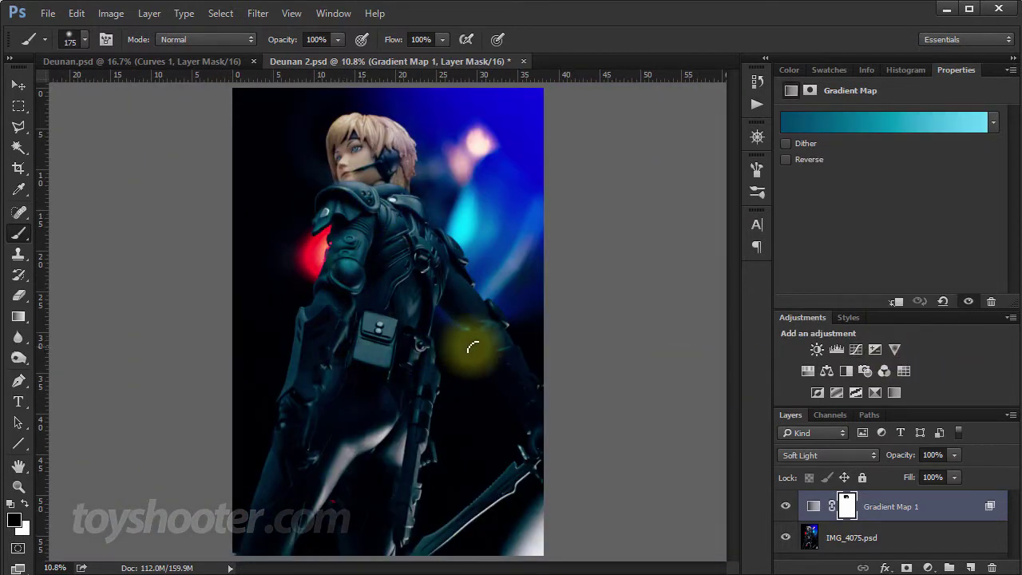
# - Add a Curves adjustment layer above Gradient Map 1 with its white input set to 231
pyautogui.click(855, 349)
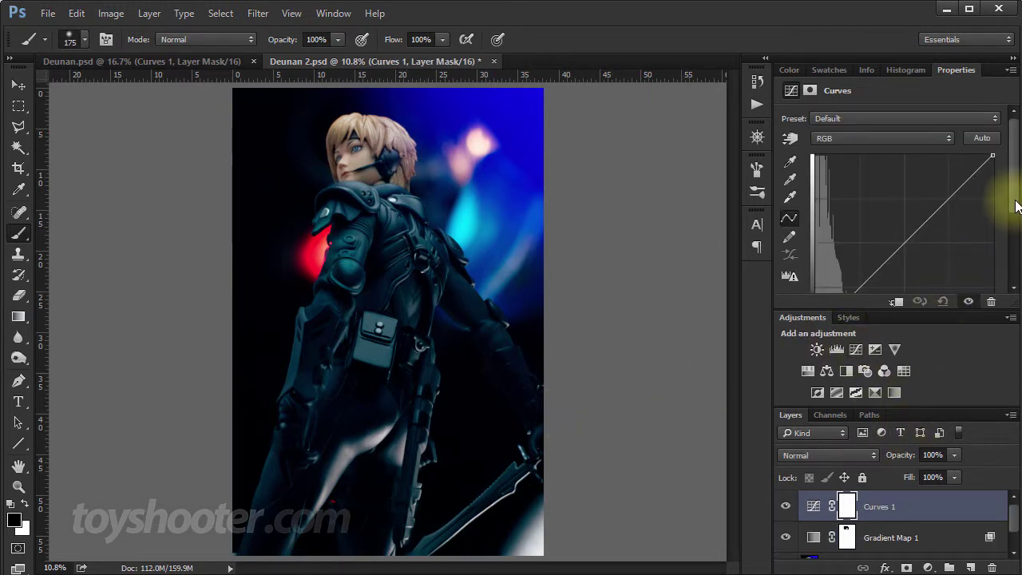
pyautogui.scroll(-1, 1011, 206)
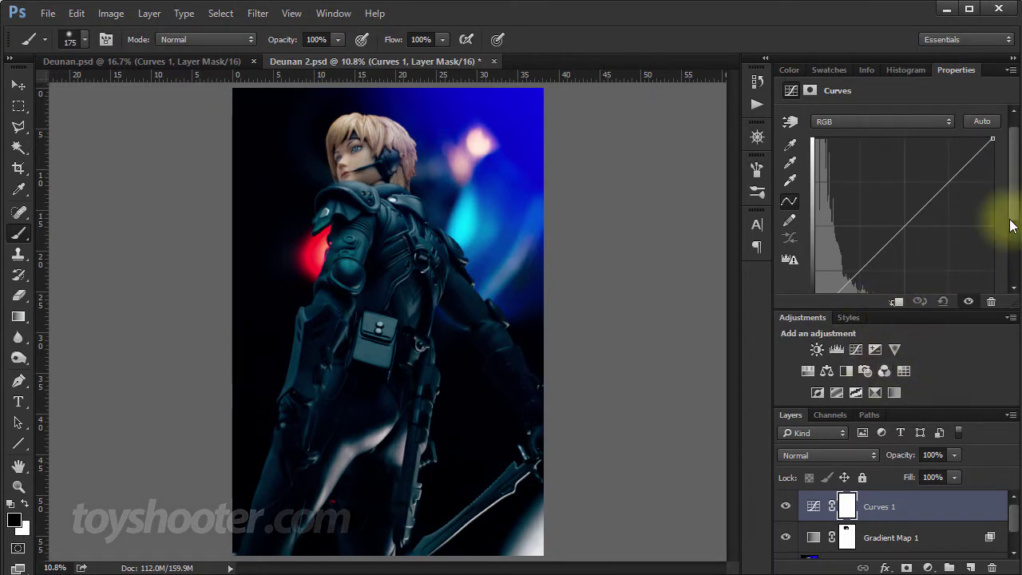
pyautogui.moveTo(1013, 214); pyautogui.dragTo(978, 244)
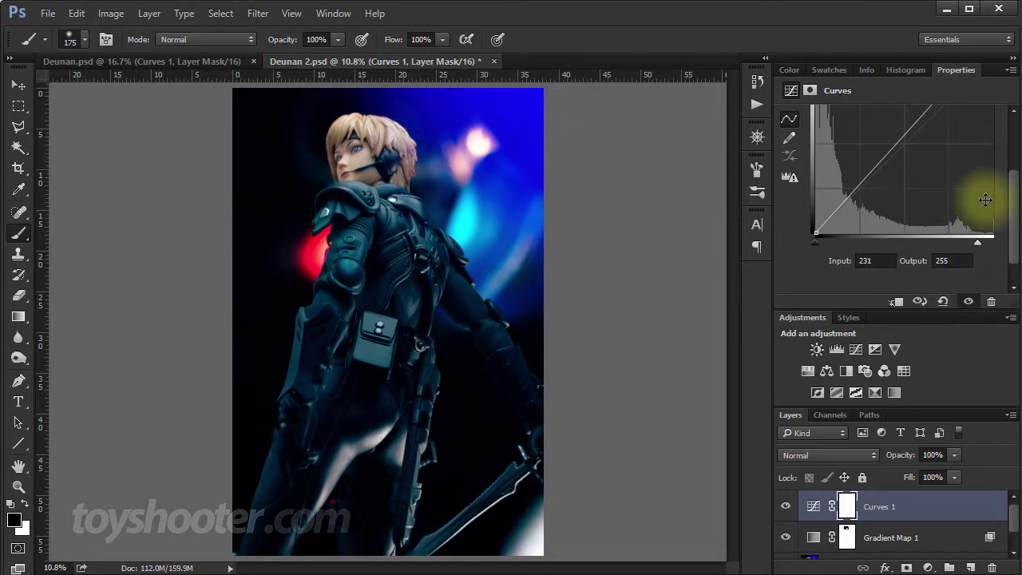
pyautogui.moveTo(1012, 211); pyautogui.dragTo(1010, 165)
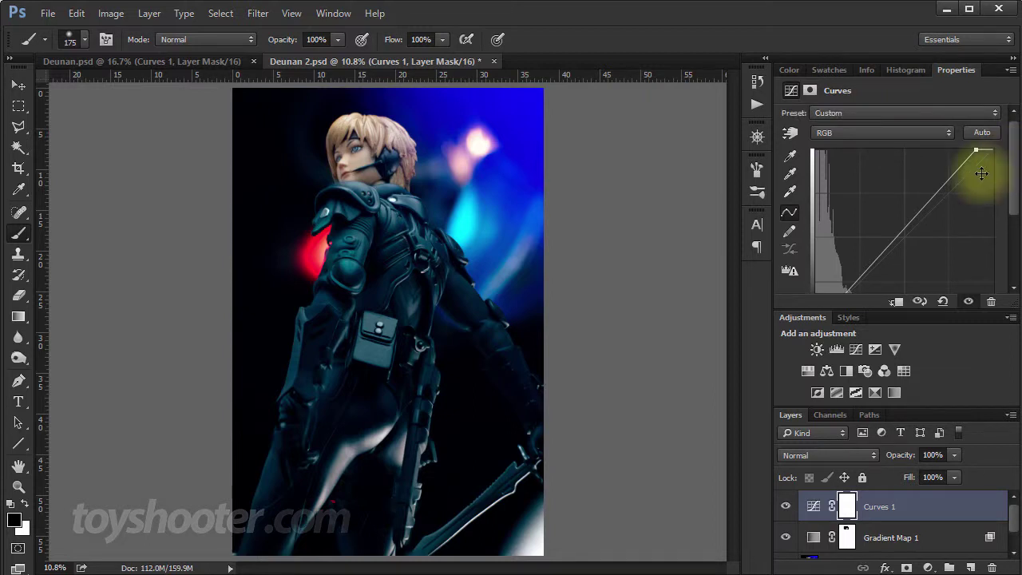
# - Add a Curves shadow point at input 22, output 29, then view the head up close
pyautogui.click(789, 134)
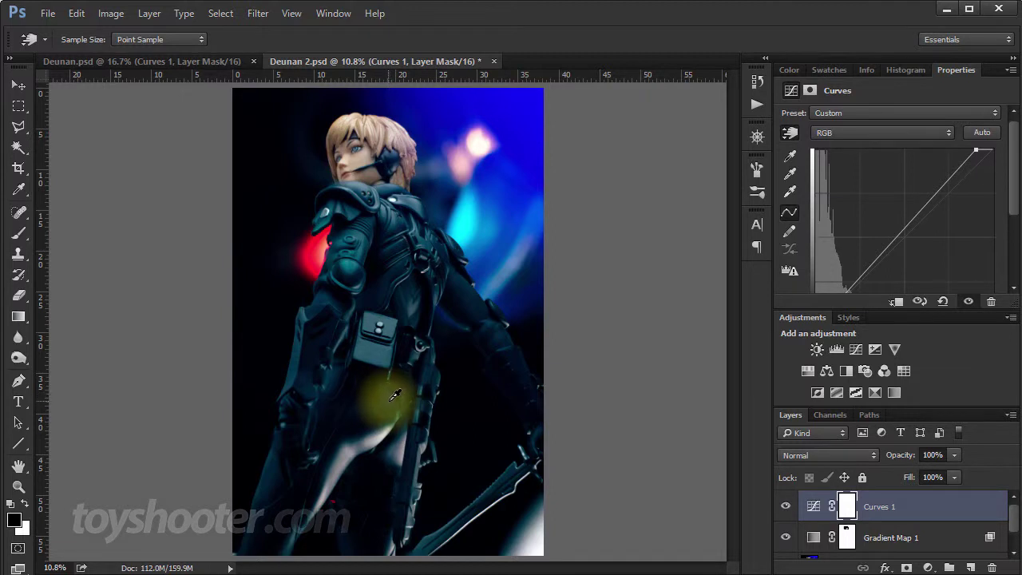
pyautogui.moveTo(391, 395); pyautogui.dragTo(395, 394)
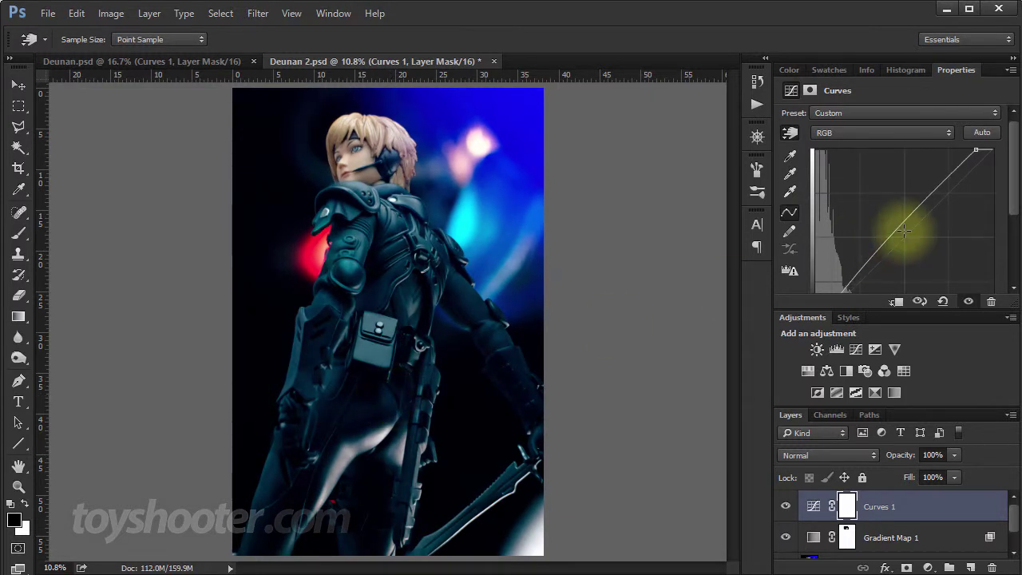
pyautogui.moveTo(1011, 200); pyautogui.dragTo(1018, 232)
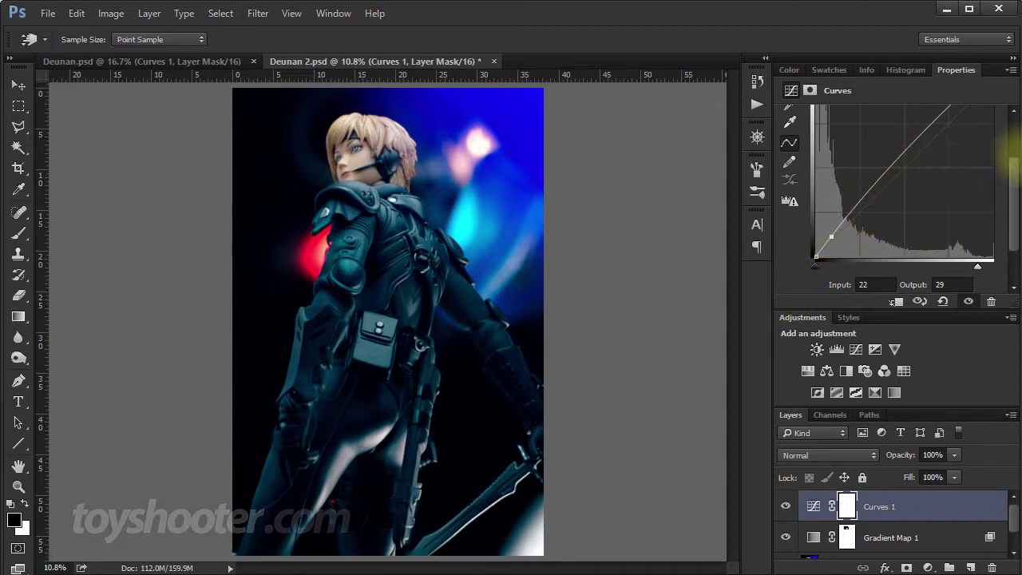
pyautogui.moveTo(1016, 193); pyautogui.dragTo(1011, 182)
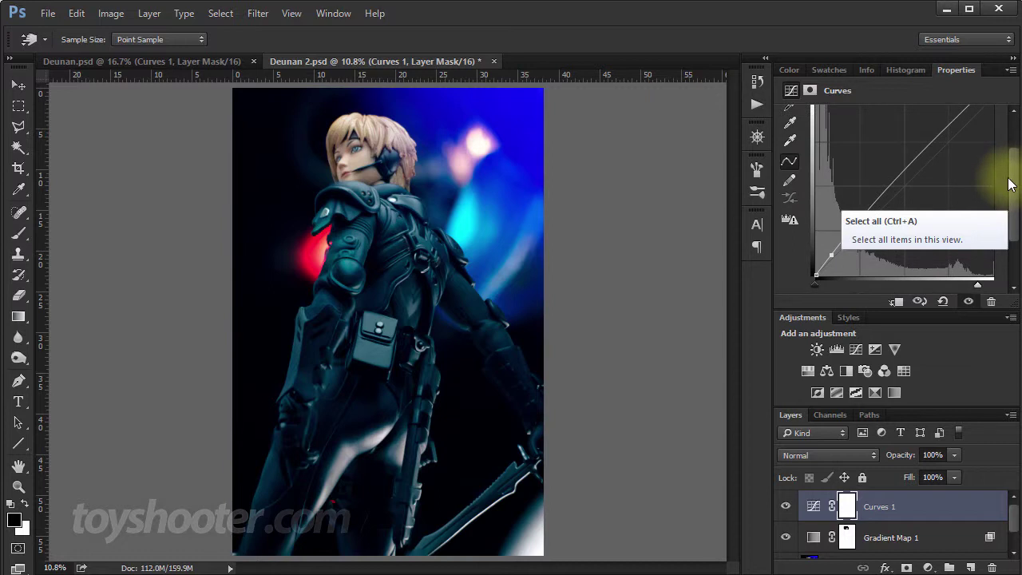
pyautogui.scroll(3, 387, 269)
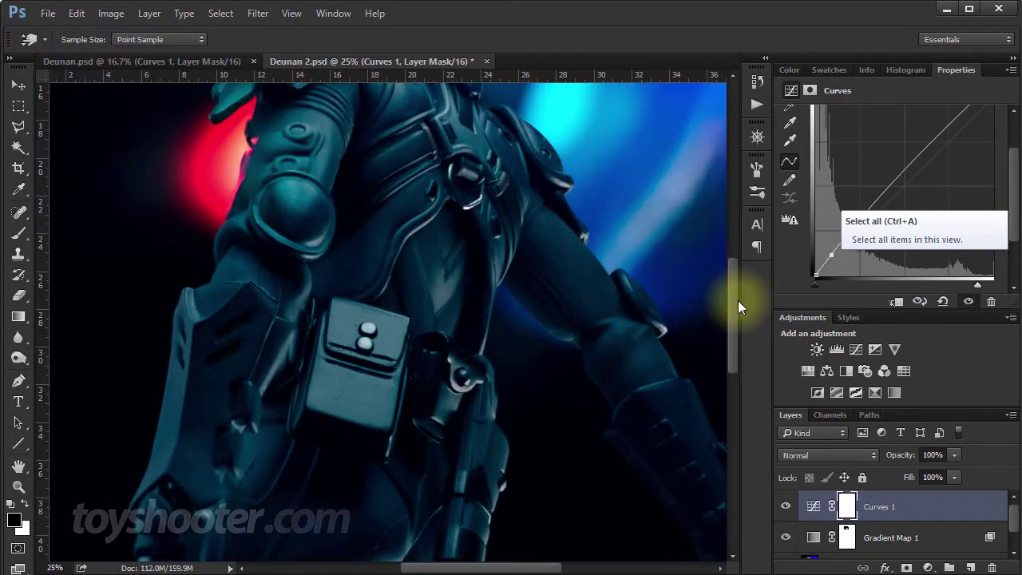
pyautogui.moveTo(731, 302); pyautogui.dragTo(723, 222)
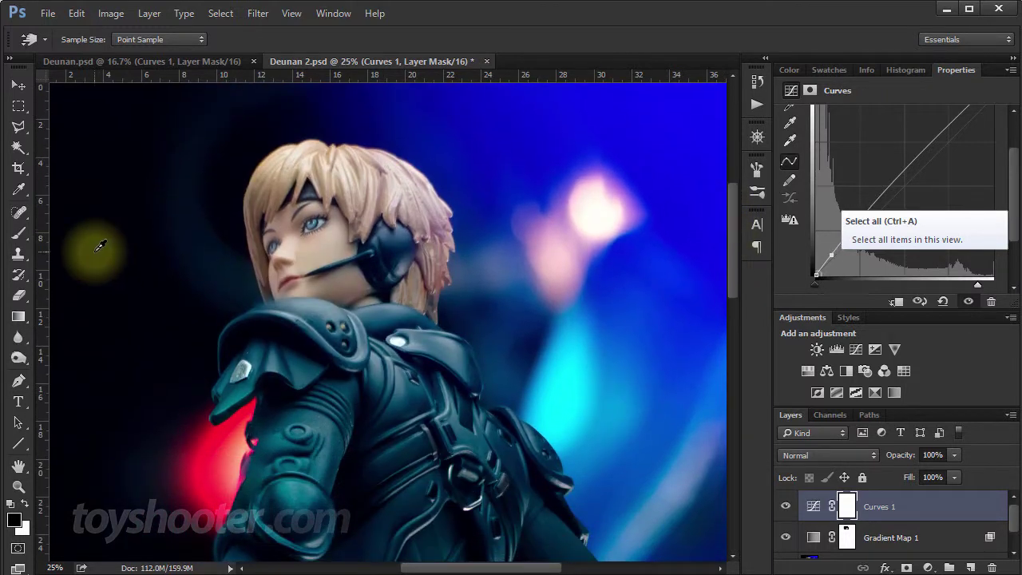
pyautogui.click(19, 189)
pyautogui.click(866, 71)
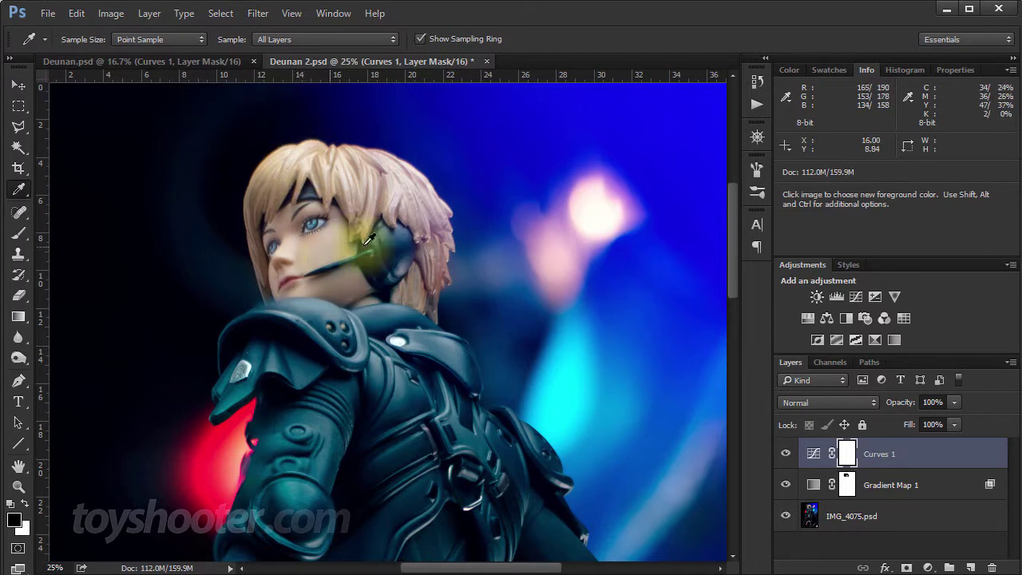
pyautogui.click(905, 70)
pyautogui.click(950, 71)
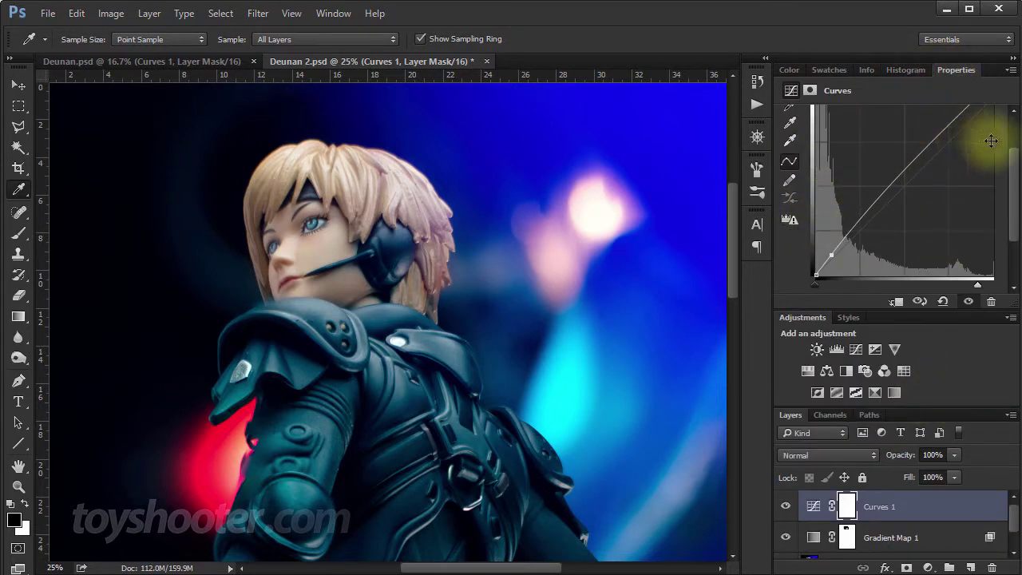
# - Sample the hair with the Curves targeted adjustment tool and raise that point to brighten it
pyautogui.scroll(2, 982, 142)
pyautogui.click(790, 139)
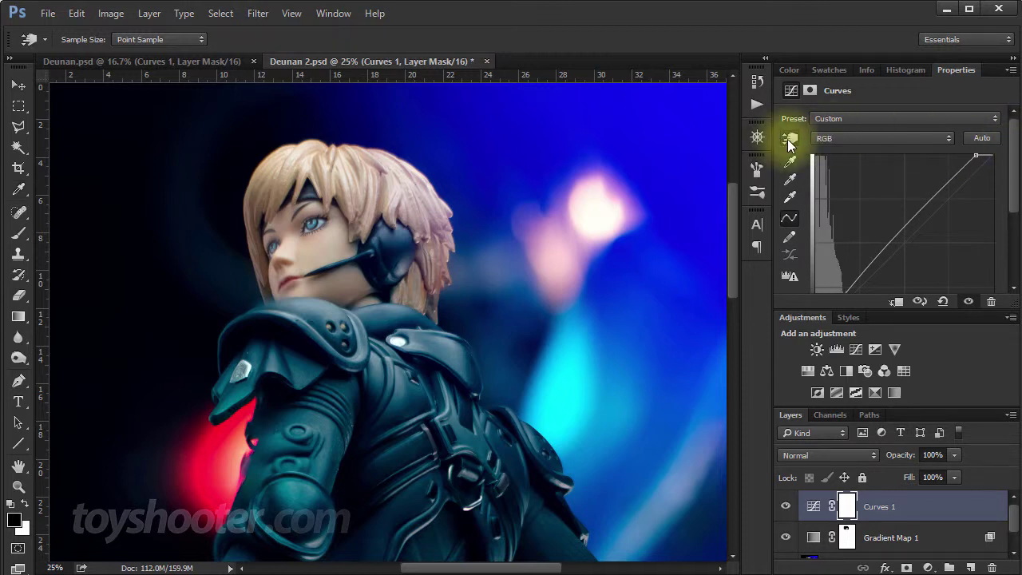
pyautogui.click(361, 162)
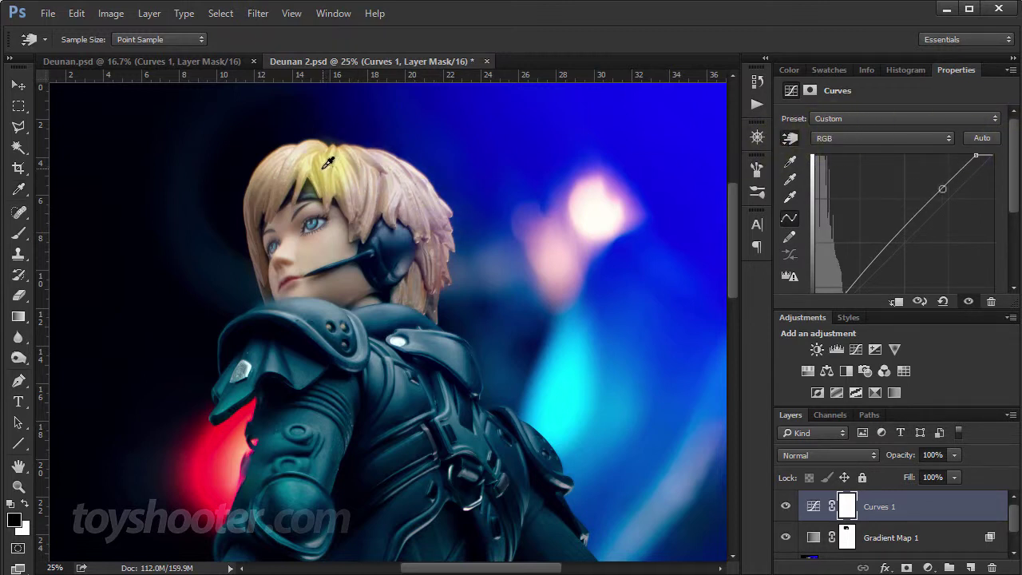
pyautogui.moveTo(326, 163)
pyautogui.mouseDown()
pyautogui.moveTo(314, 160)
pyautogui.moveTo(310, 180)
pyautogui.moveTo(309, 165)
pyautogui.mouseUp()
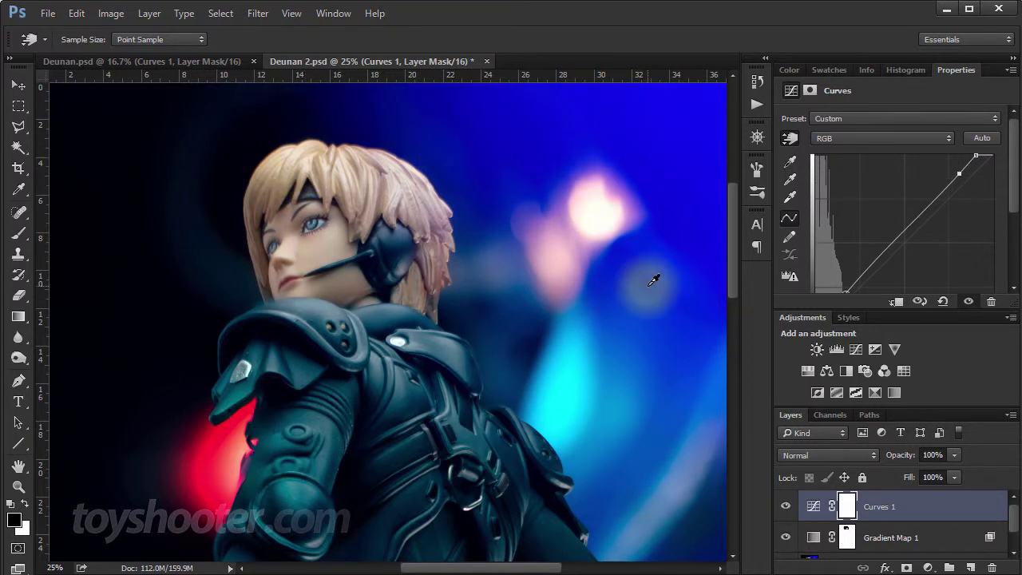
pyautogui.hotkey('ctrl', '-')
pyautogui.hotkey('ctrl', '-')
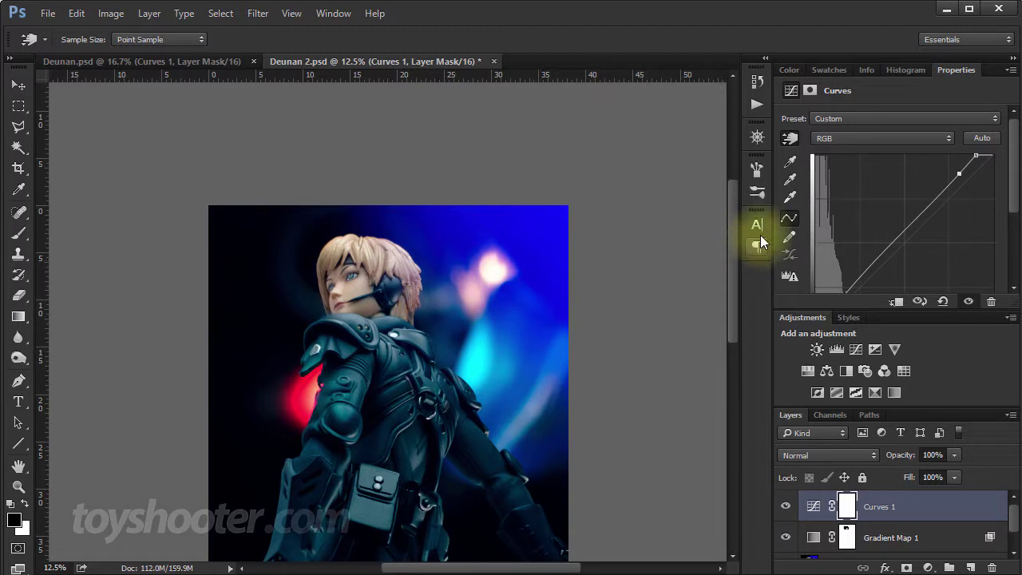
# - Enlarge the Layers panel to show all three layers and select Gradient Map 1's layer mask
pyautogui.moveTo(736, 243); pyautogui.dragTo(734, 299)
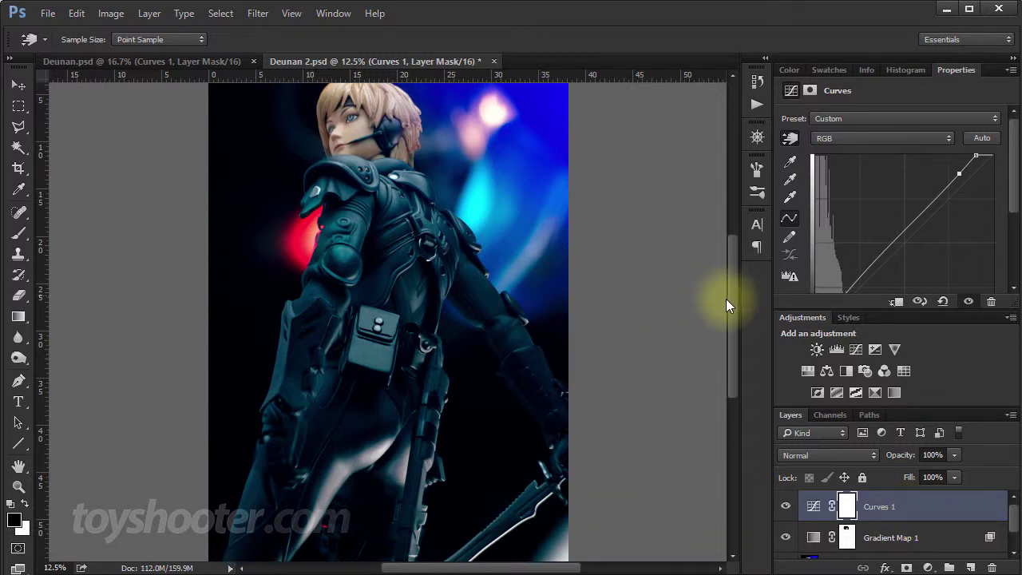
pyautogui.moveTo(726, 299); pyautogui.dragTo(728, 292)
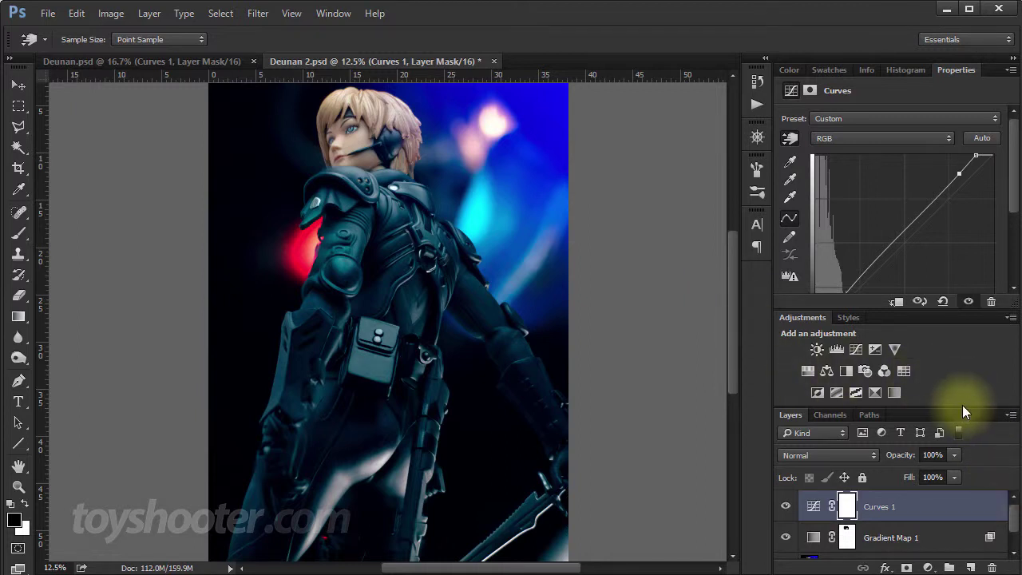
pyautogui.moveTo(961, 408); pyautogui.dragTo(958, 353)
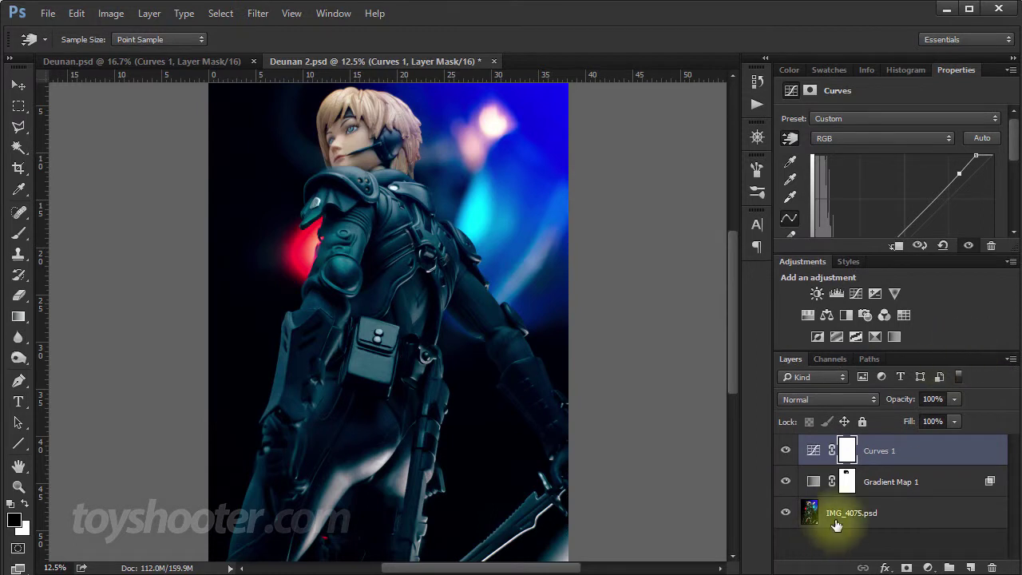
pyautogui.click(848, 480)
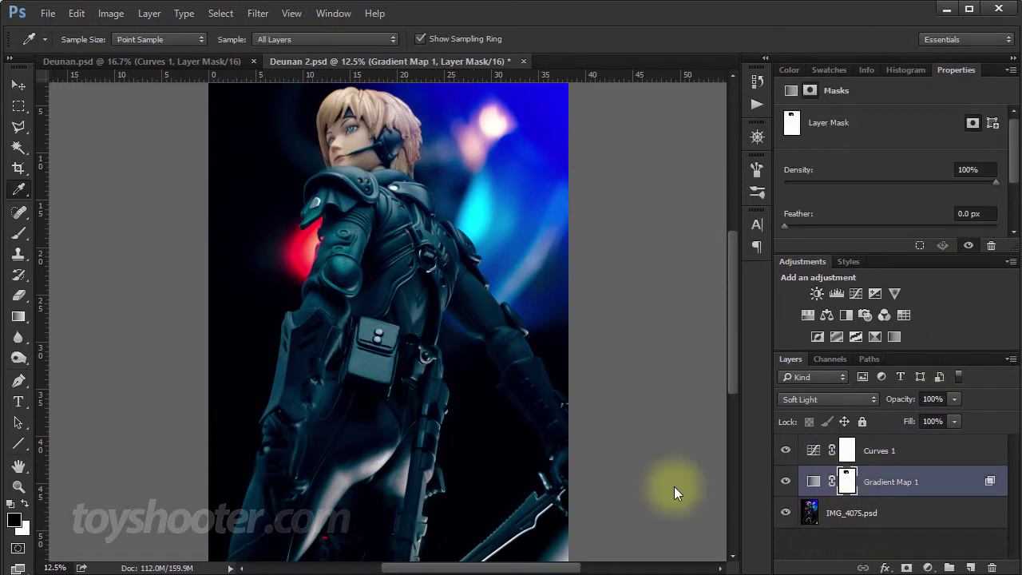